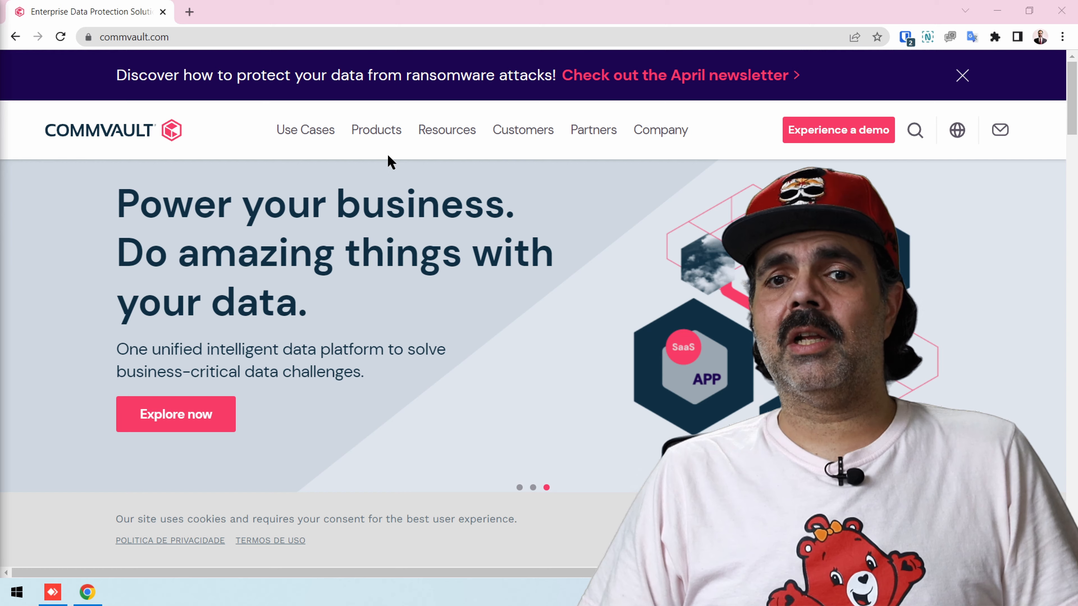
Look through the Intelligent Data Services page under Commvault's products
mouse_move(388, 132)
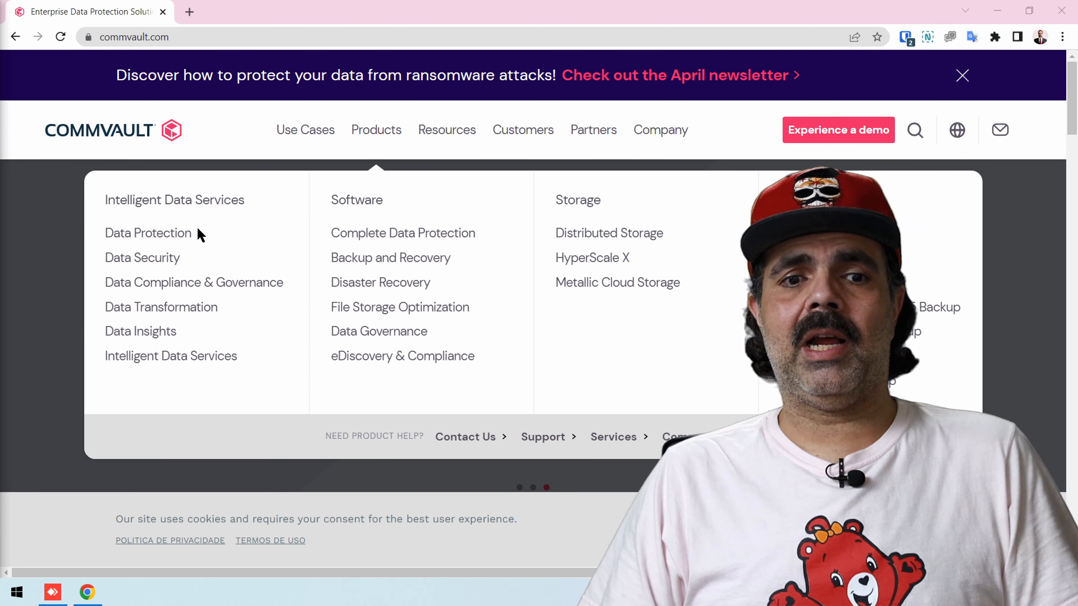
click(161, 239)
scroll(418, 408, down, 10)
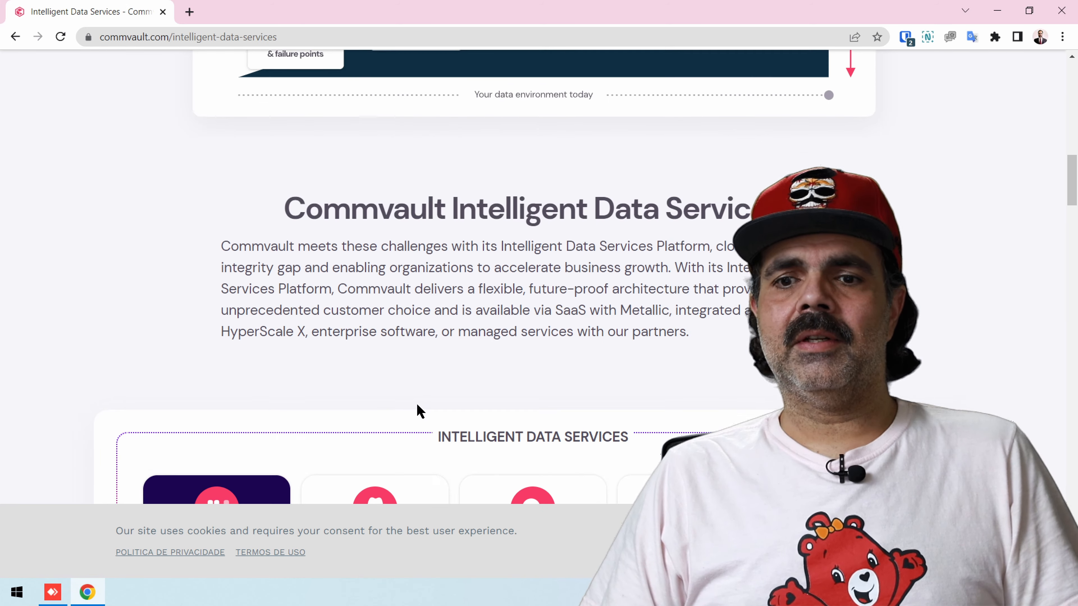
scroll(420, 410, down, 5)
scroll(418, 408, up, 15)
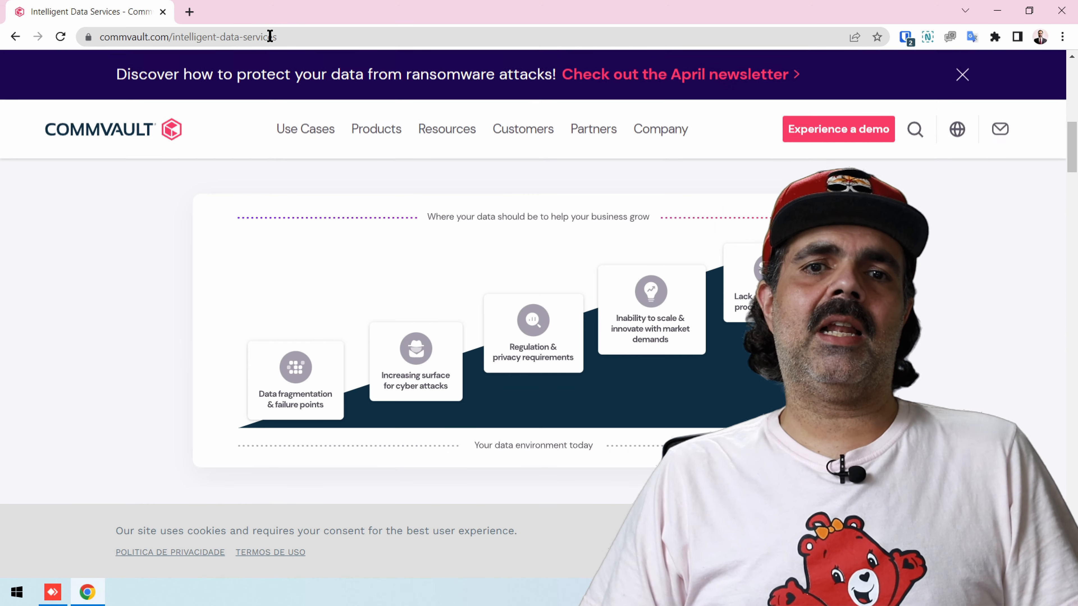
Open store.commvault.com in a new tab and download the Commvault Feature Release 11.26 media kit
click(189, 11)
text(store.comm)
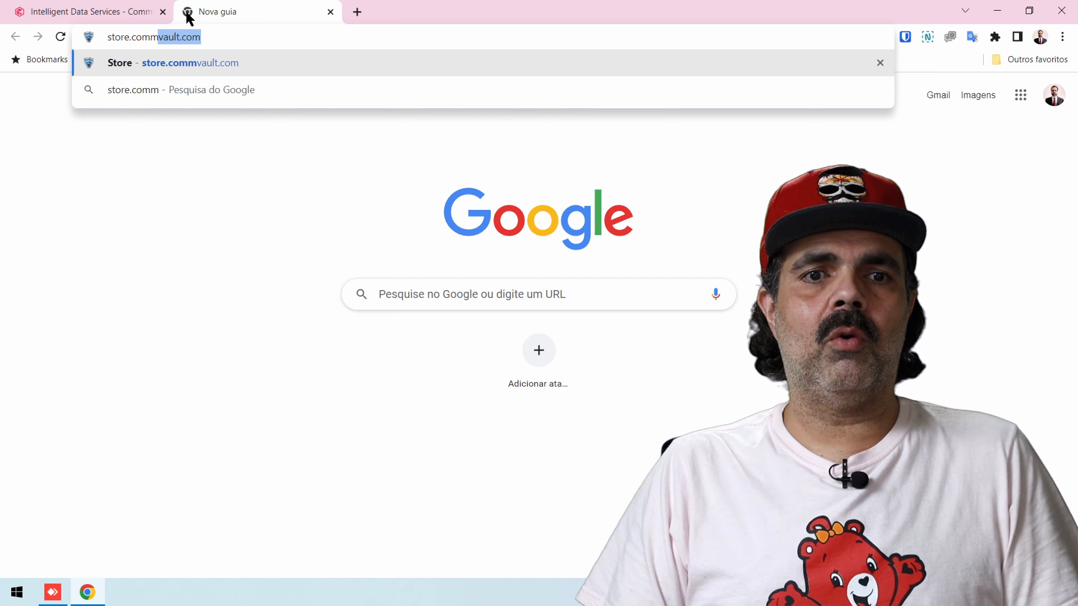
key(Return)
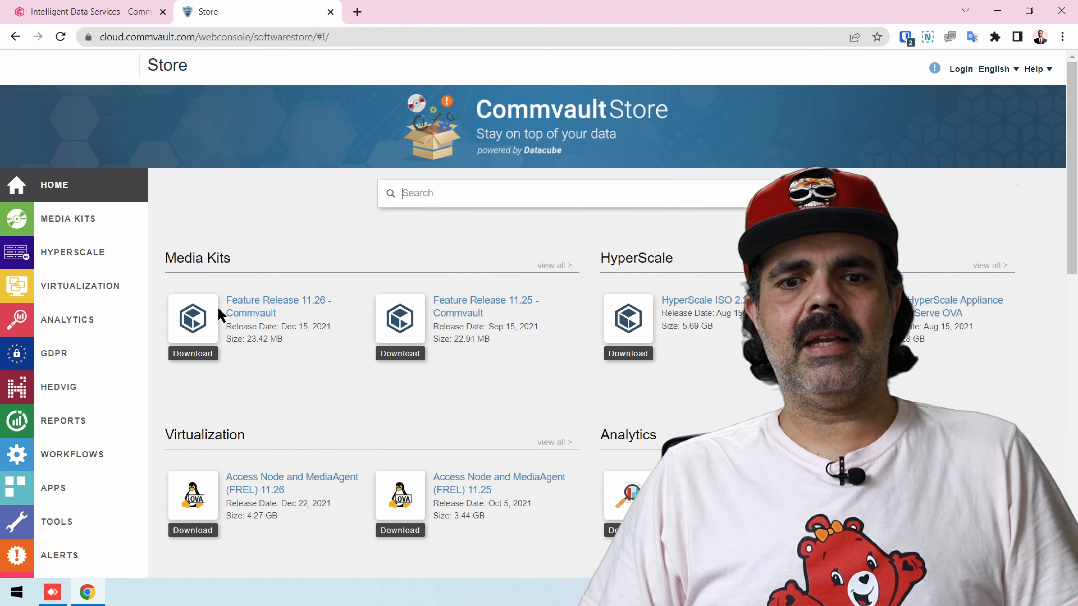
click(313, 309)
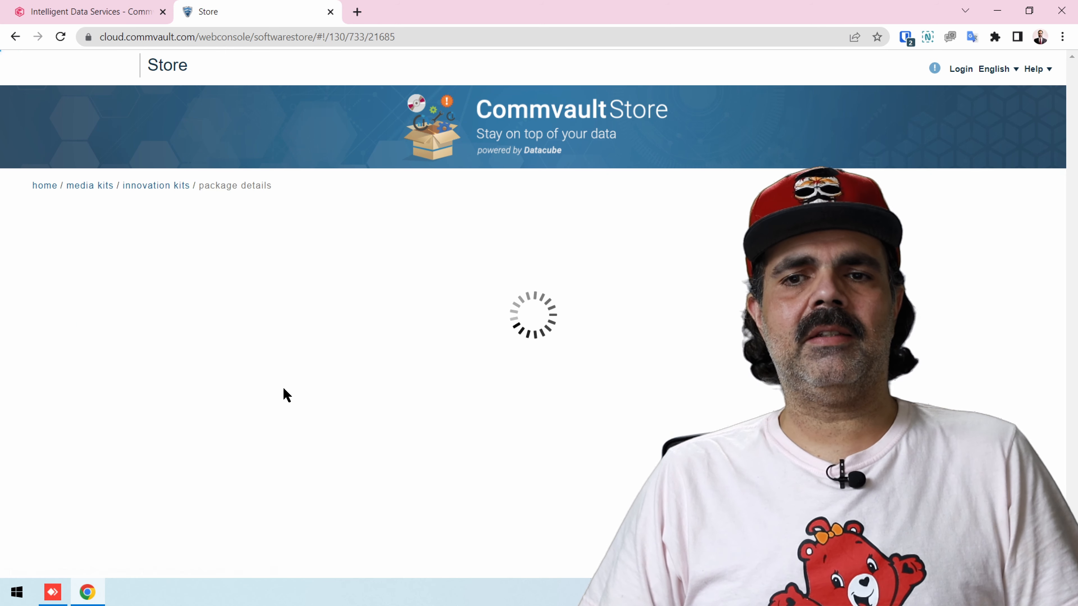
click(88, 378)
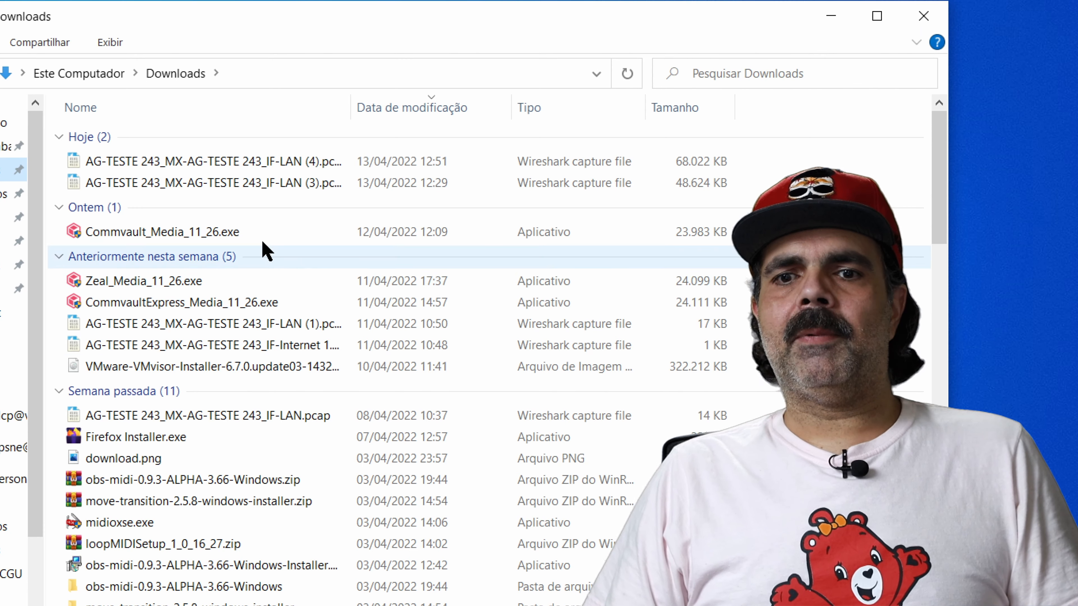
Run Commvault_Media_11_26.exe from the Downloads folder and extract the installer files to C:\Program Files\Commvault\installer
click(208, 236)
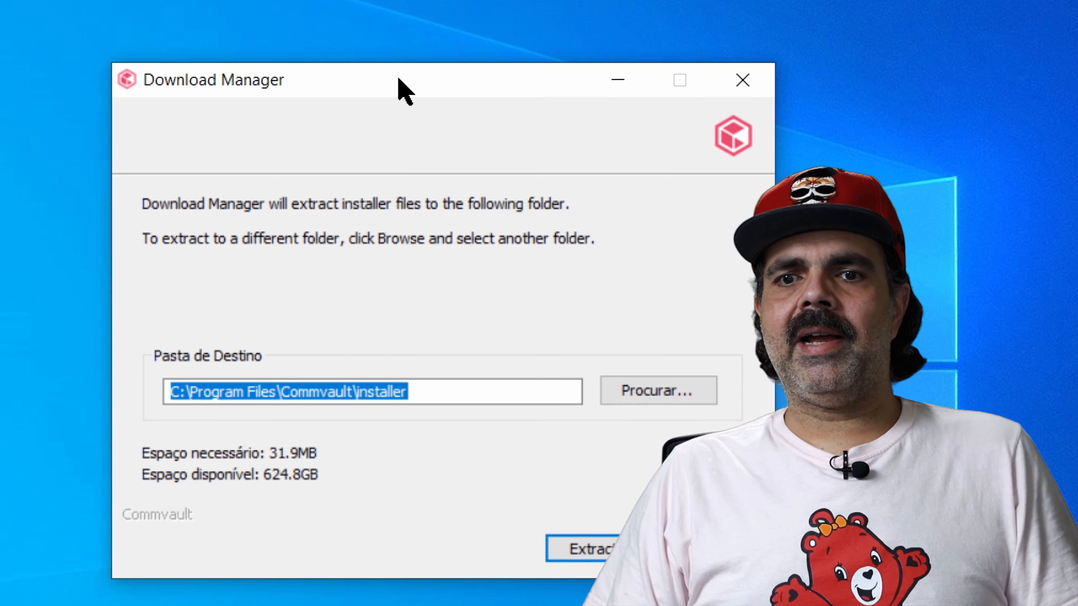
drag(398, 79, 297, 29)
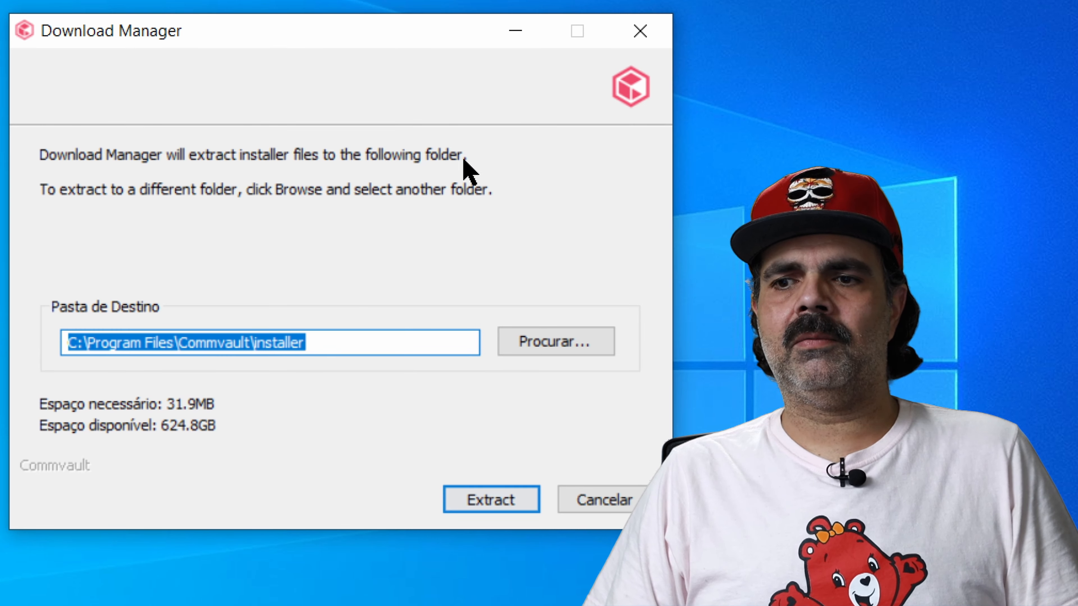
click(499, 502)
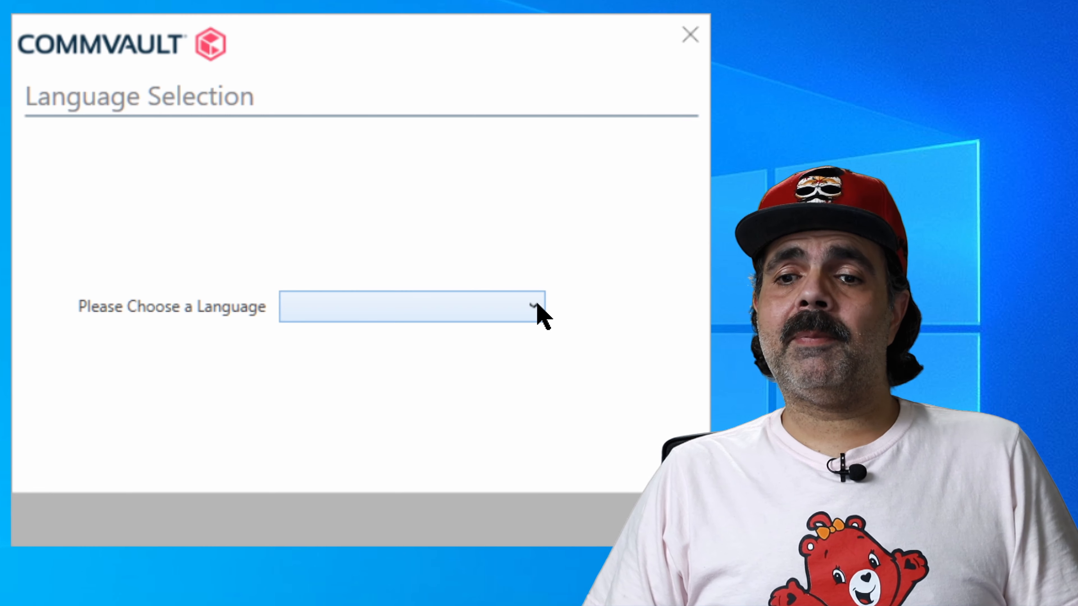
Set the installer to download WinX64 packages for a different computer, including Windows OS updates and Microsoft SQL Server updates
click(535, 306)
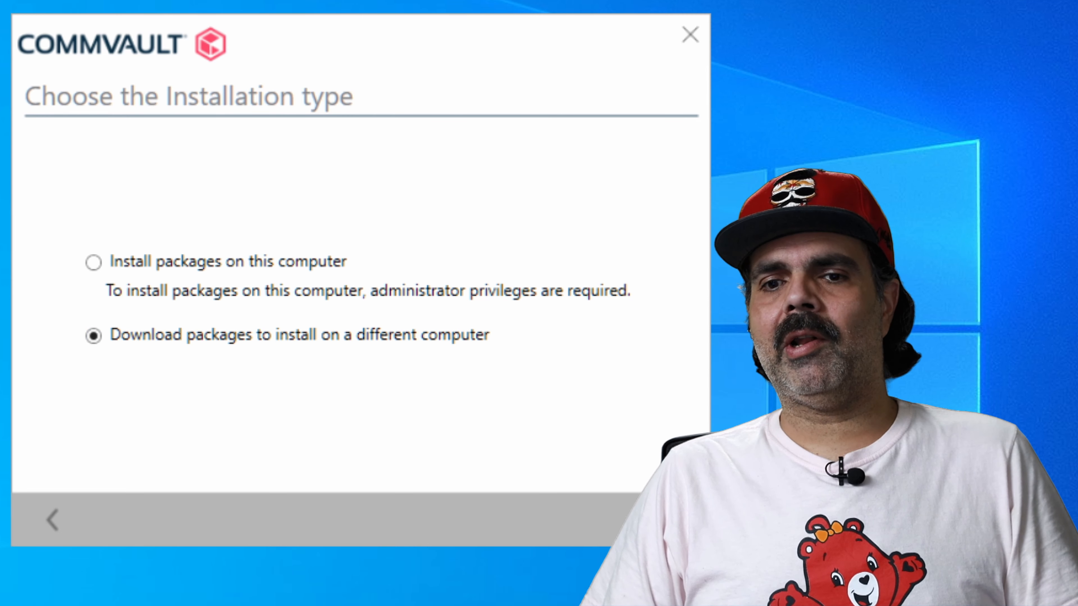
click(670, 520)
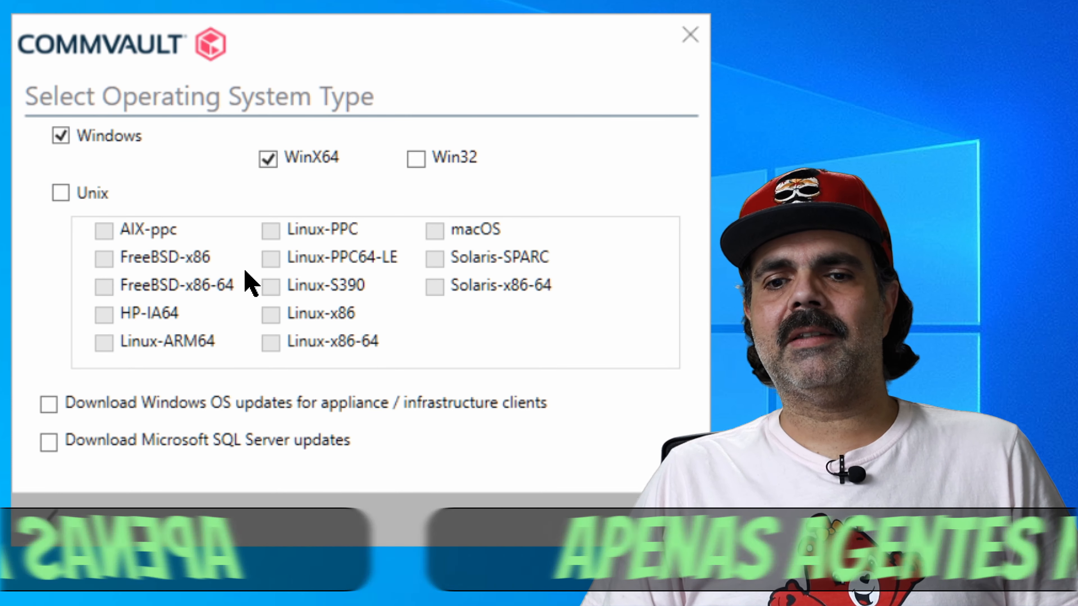
click(76, 407)
click(75, 446)
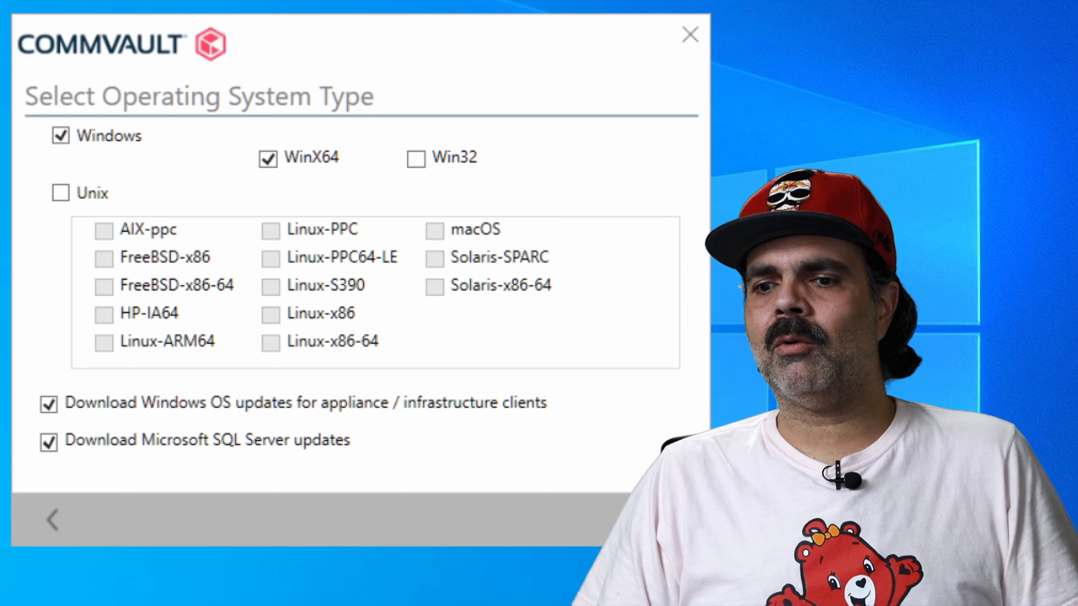
click(670, 520)
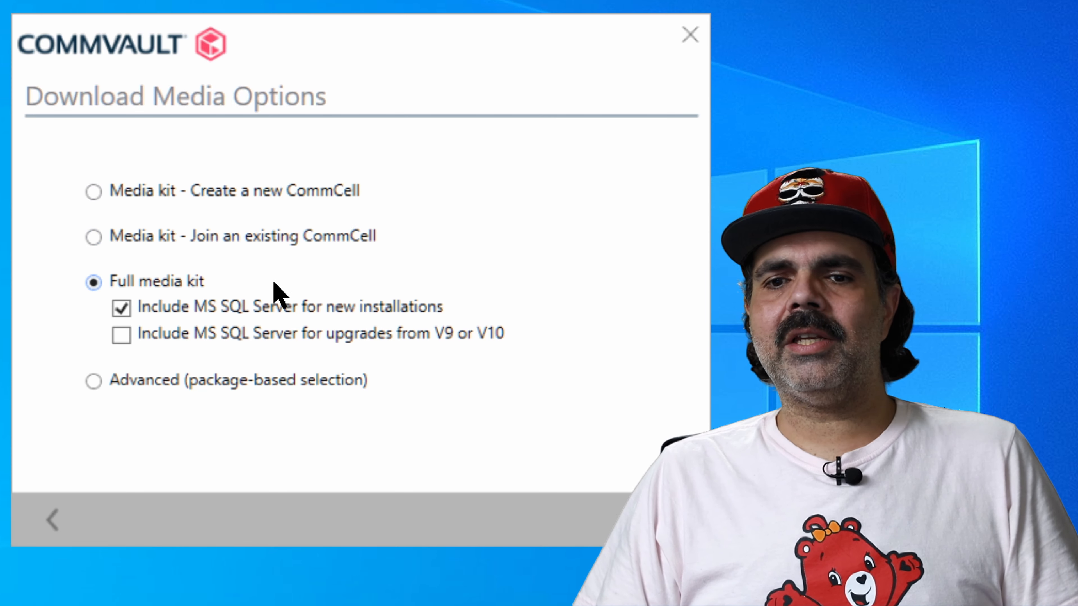
Choose the full media kit, including MS SQL Server for upgrades from V9 or V10, with the Latest Maintenance Release
click(121, 335)
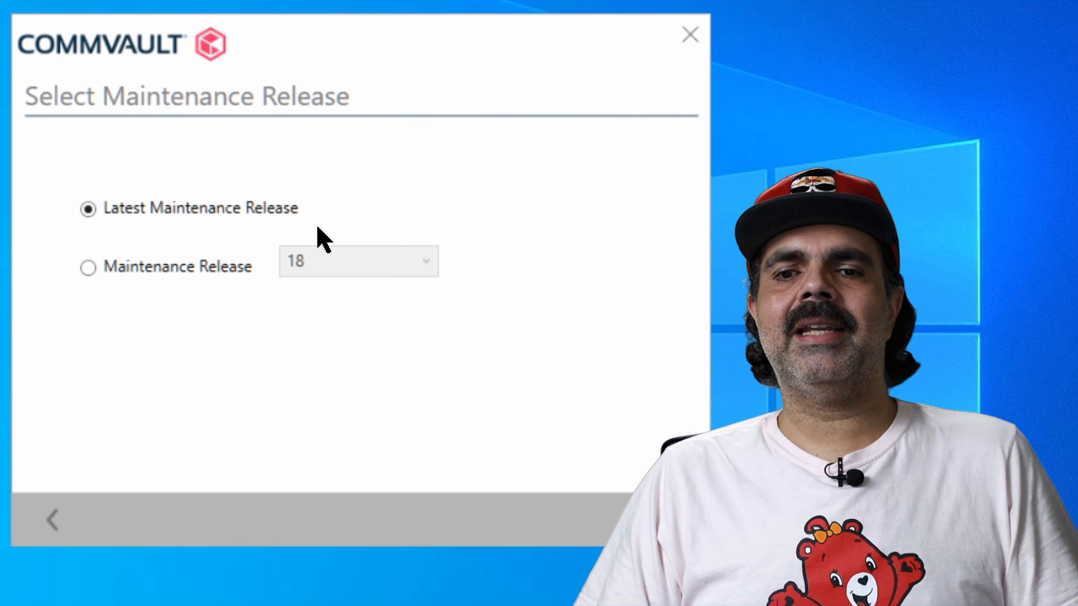
click(181, 270)
click(426, 263)
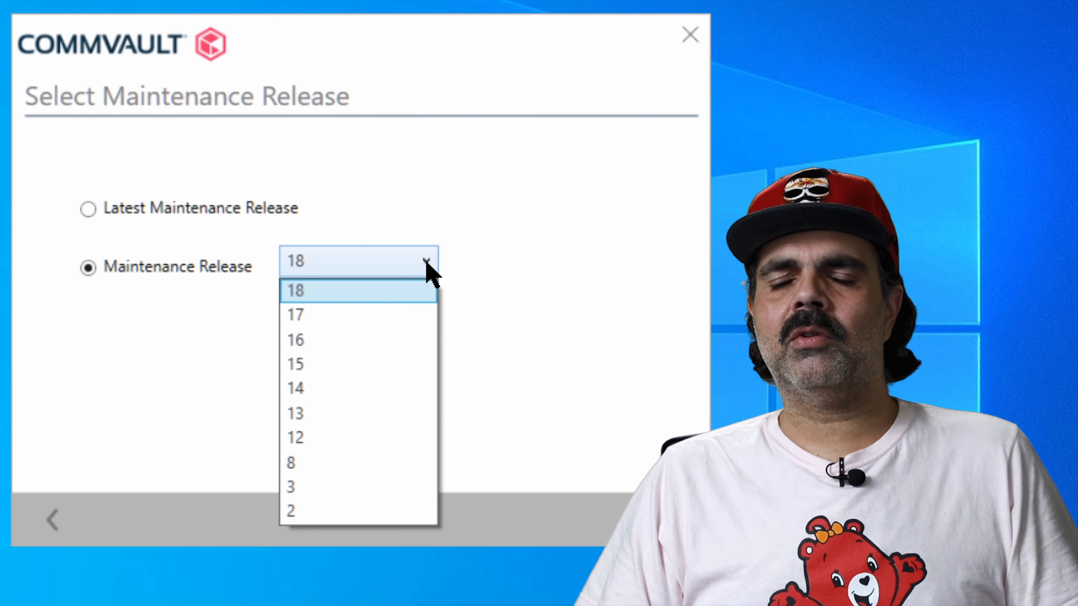
click(212, 206)
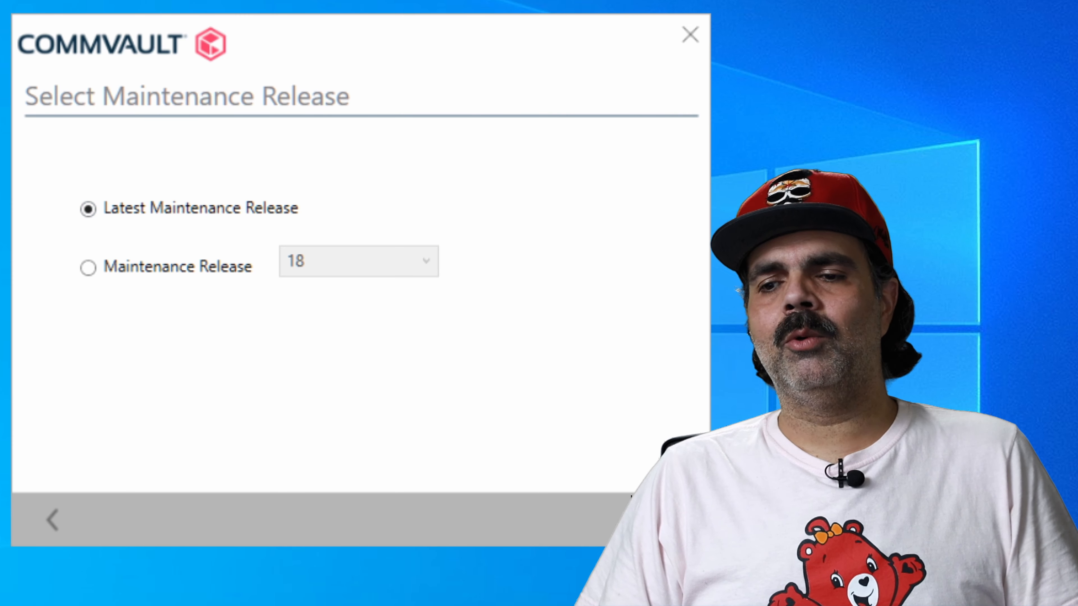
click(670, 520)
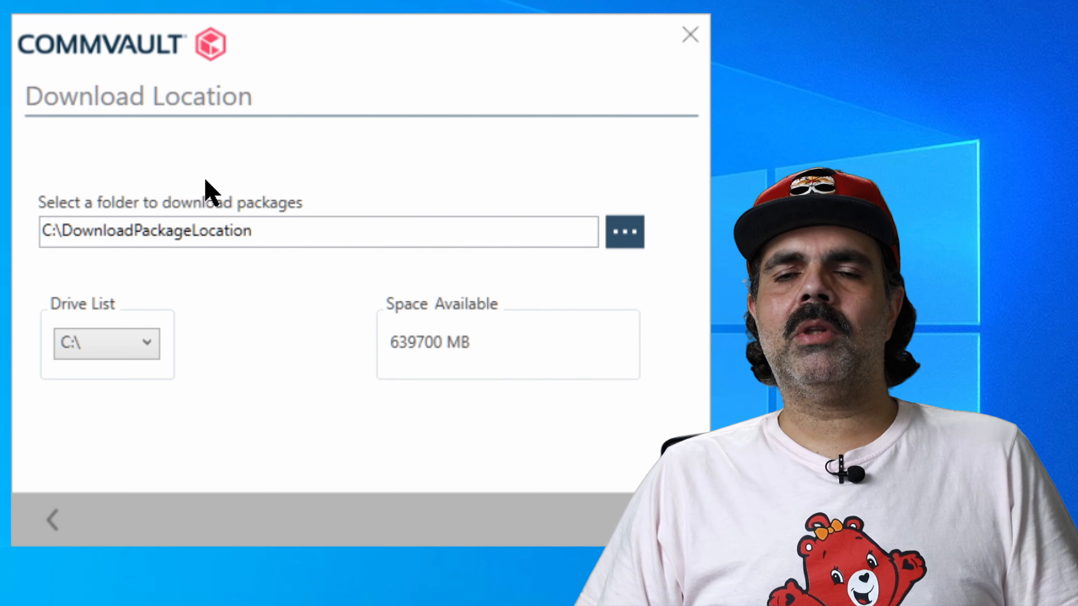
Set the package download folder to G:\DownloadPackageLocation_FullMK and start the download
click(143, 351)
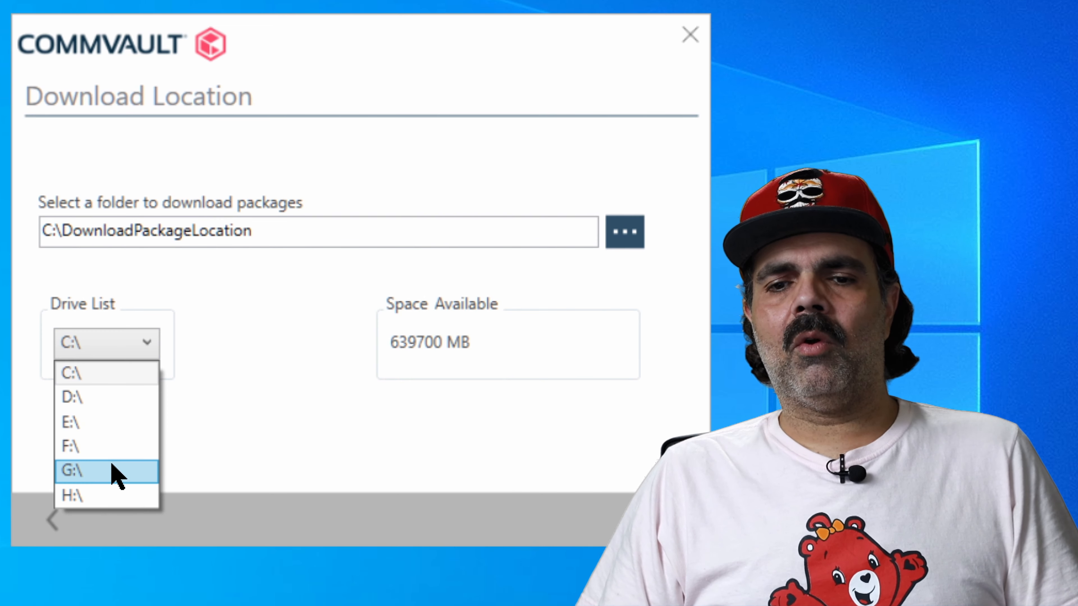
click(117, 471)
click(290, 232)
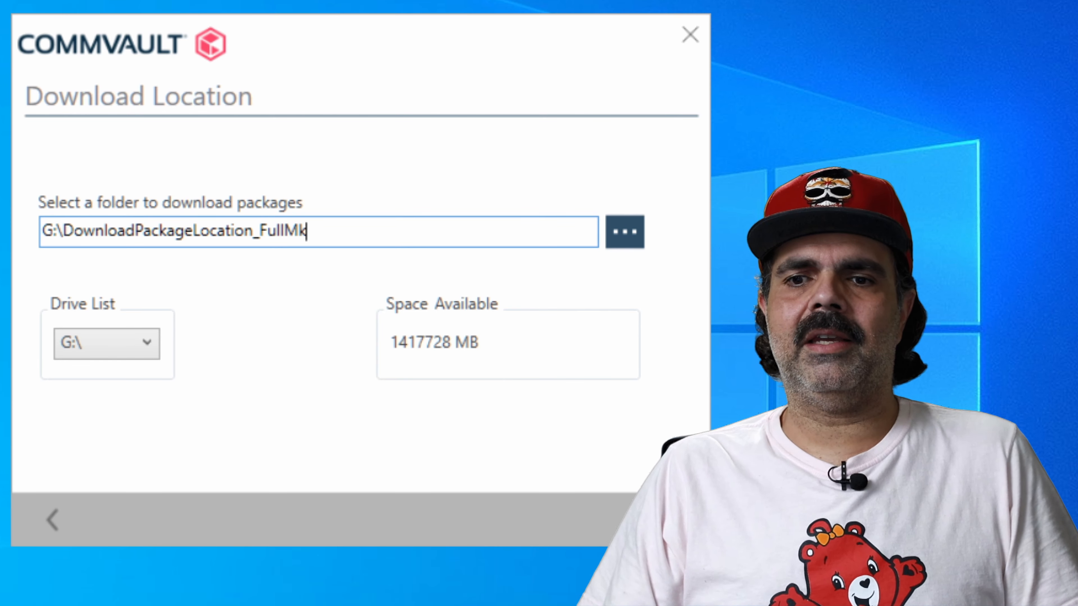
click(670, 520)
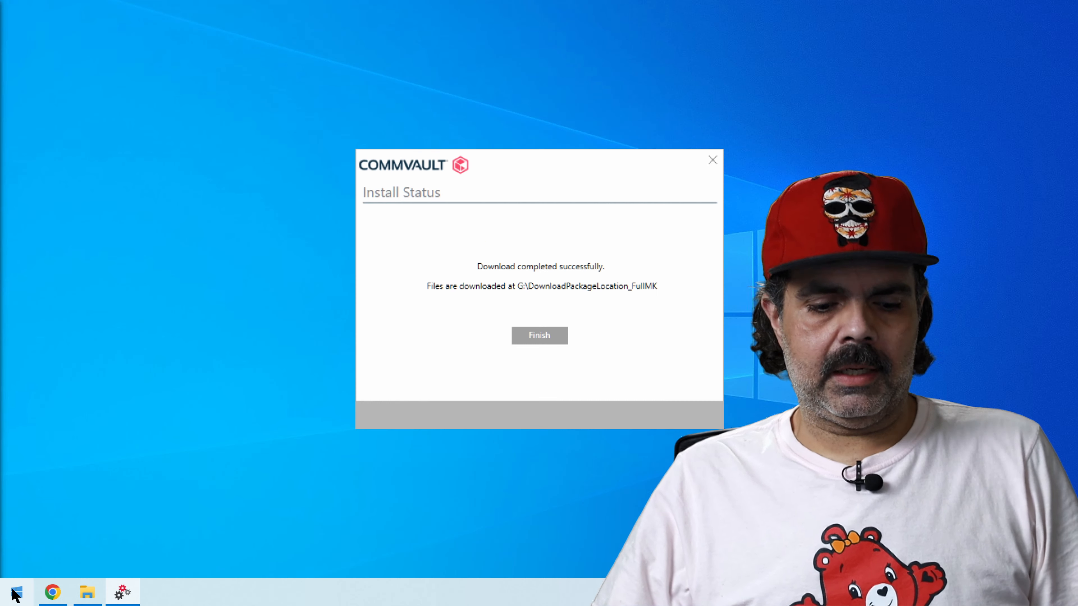
Switch to the BKPSRV01 server through Remote Desktop, open File Explorer there and minimize Server Manager
click(16, 593)
text(msts)
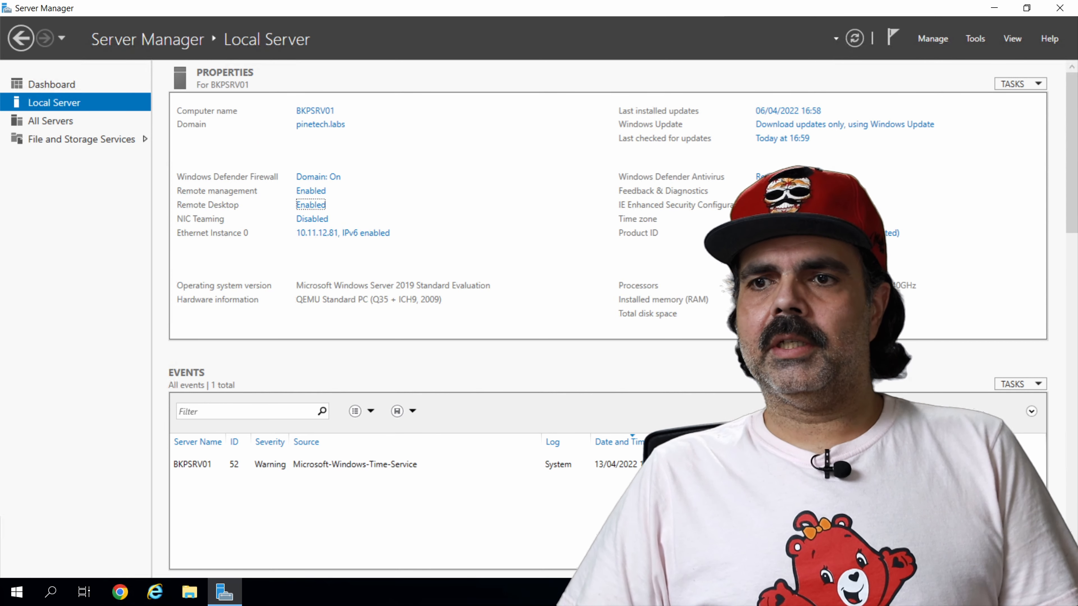
click(189, 592)
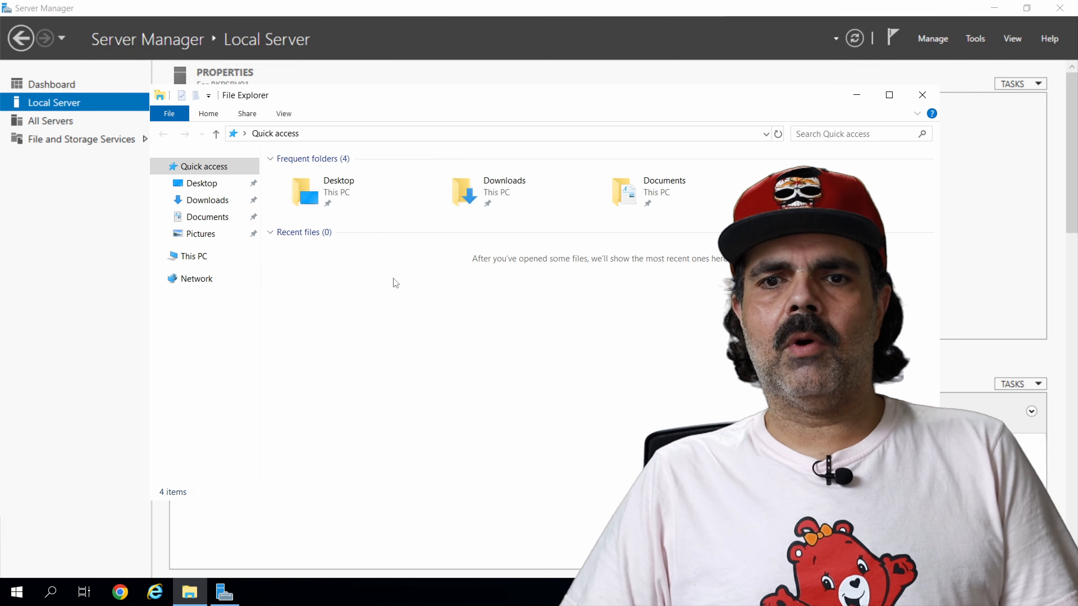
click(994, 8)
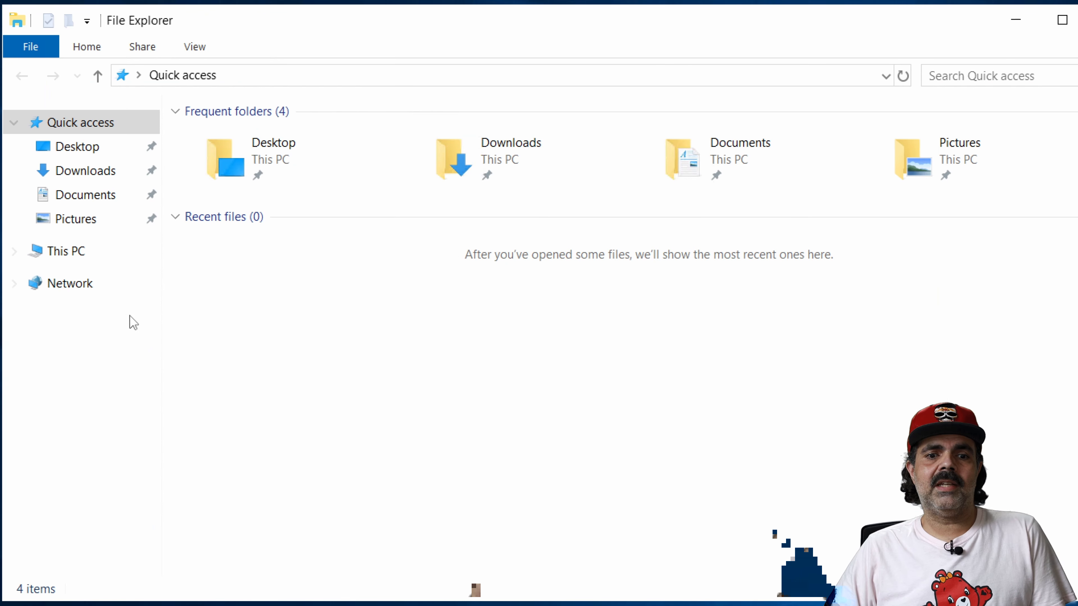
Run LaunchInstaller from the WinX64 folder in DownloadPackageLocation_Full on the BACKUP (E:) drive and allow it to make changes
click(195, 281)
key(Up)
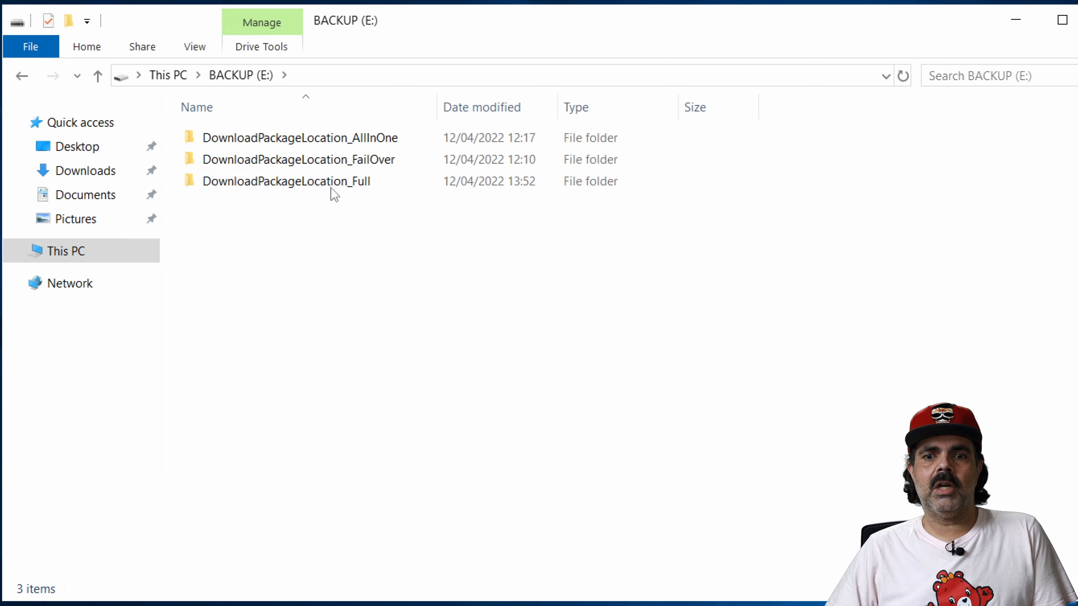
double_click(331, 186)
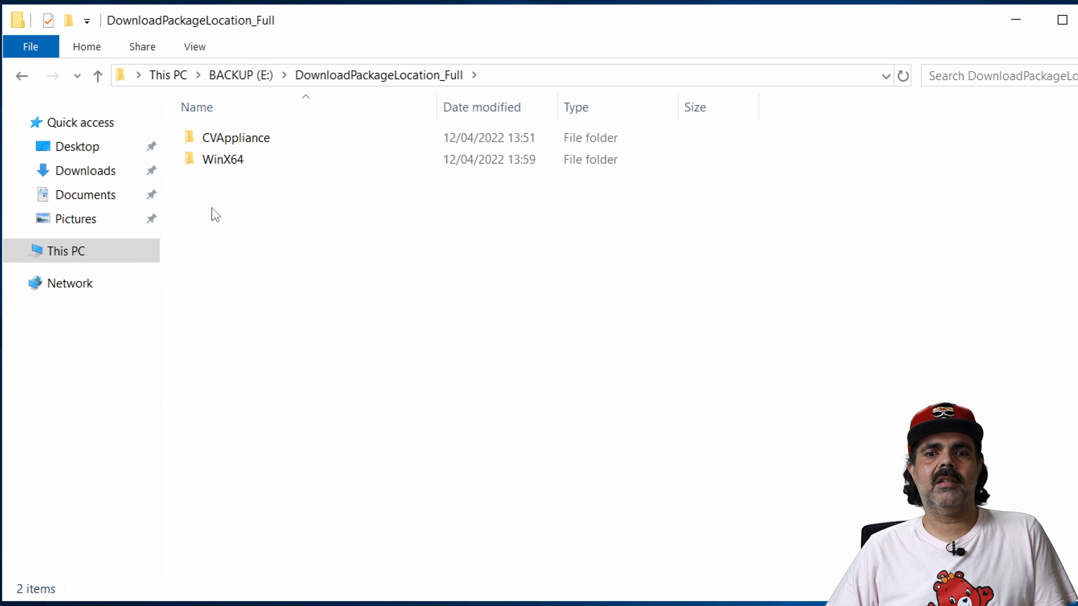
double_click(223, 166)
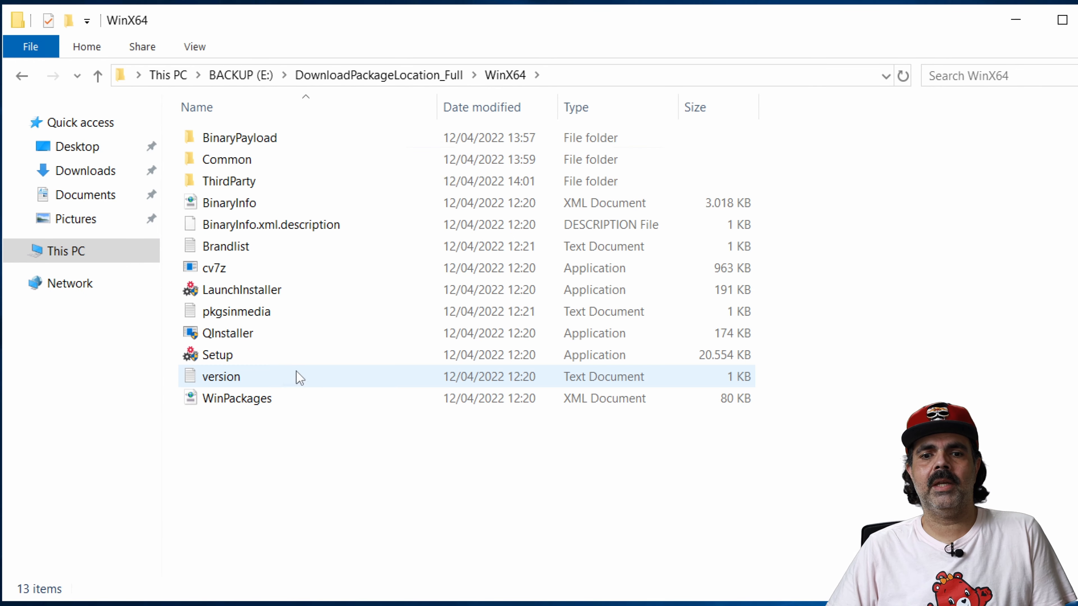
double_click(265, 289)
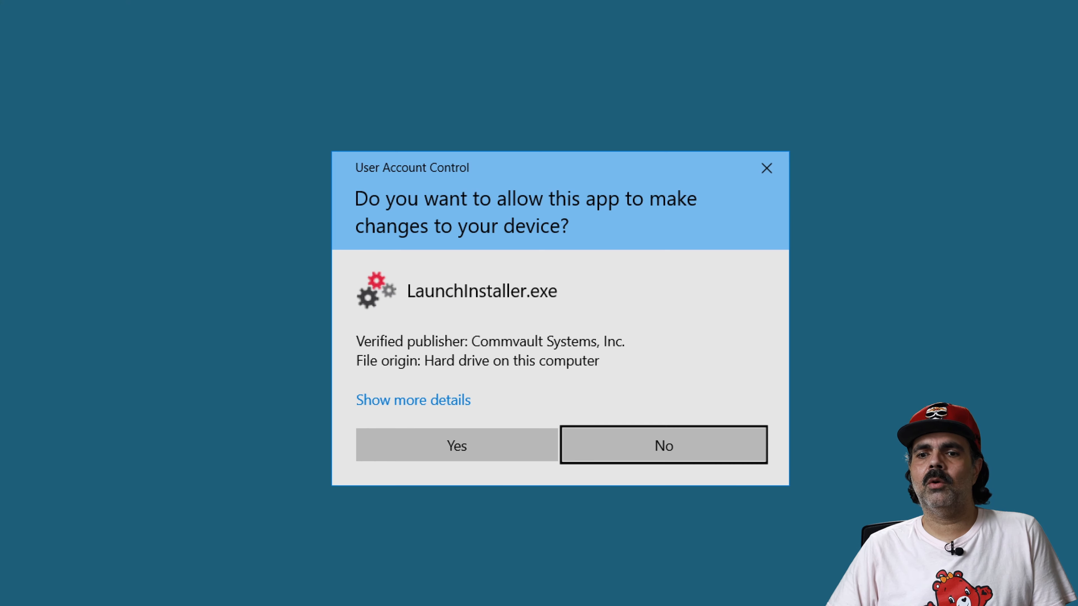
click(489, 450)
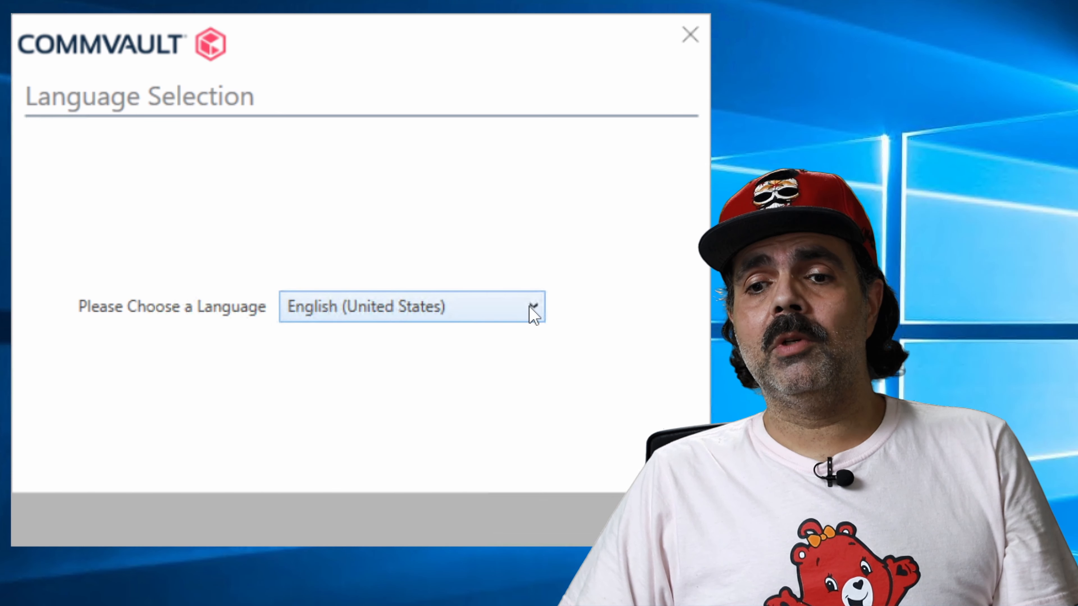
Set the installer language to English (United States) and accept the license agreement
click(532, 316)
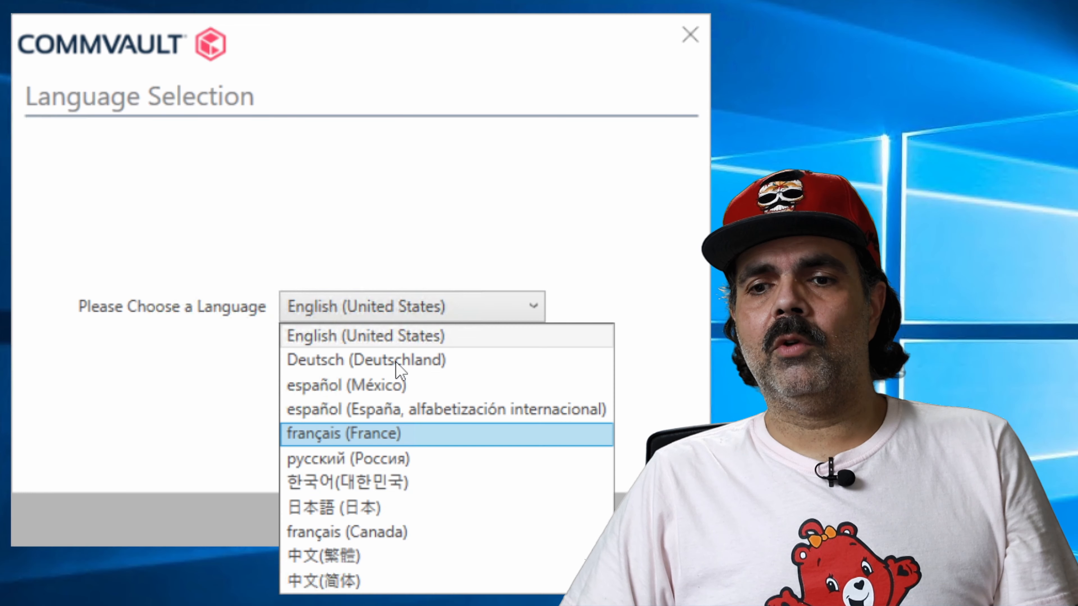
click(406, 337)
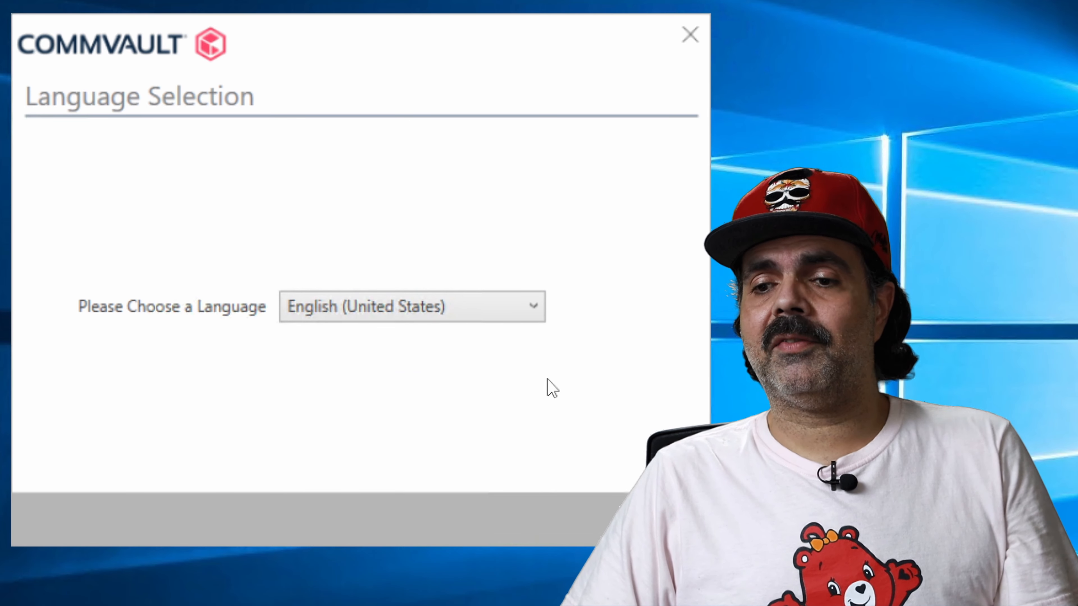
click(682, 519)
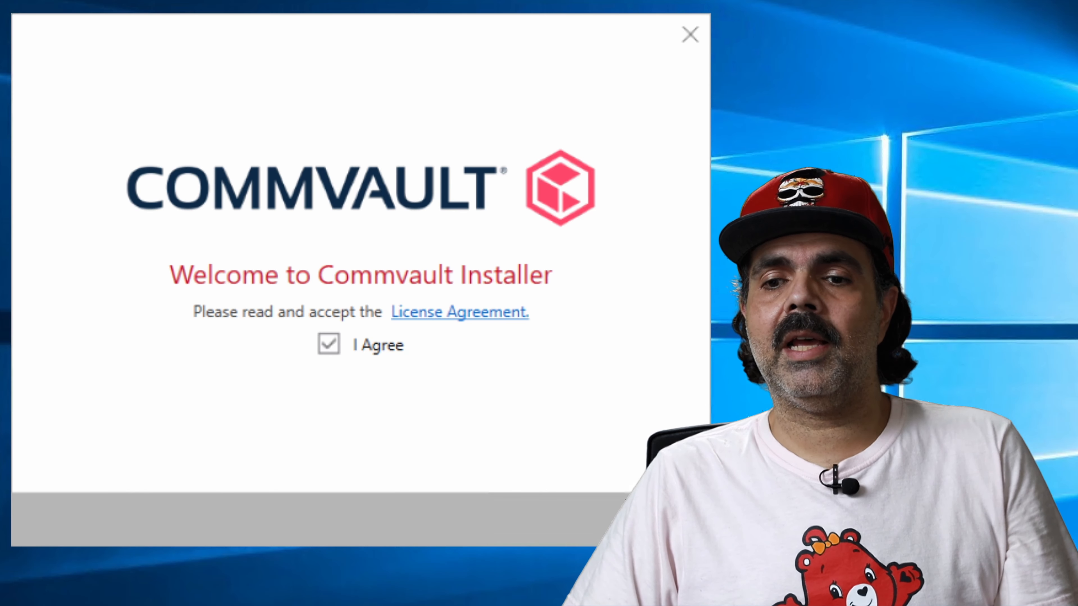
click(682, 519)
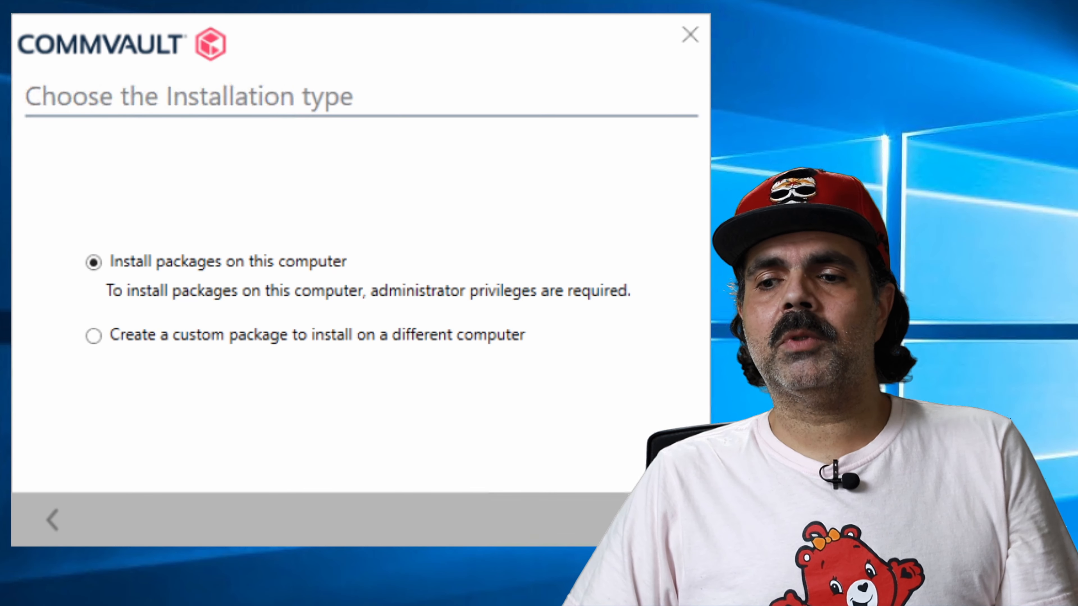
Choose to install packages on this computer and select the All in one role
click(682, 519)
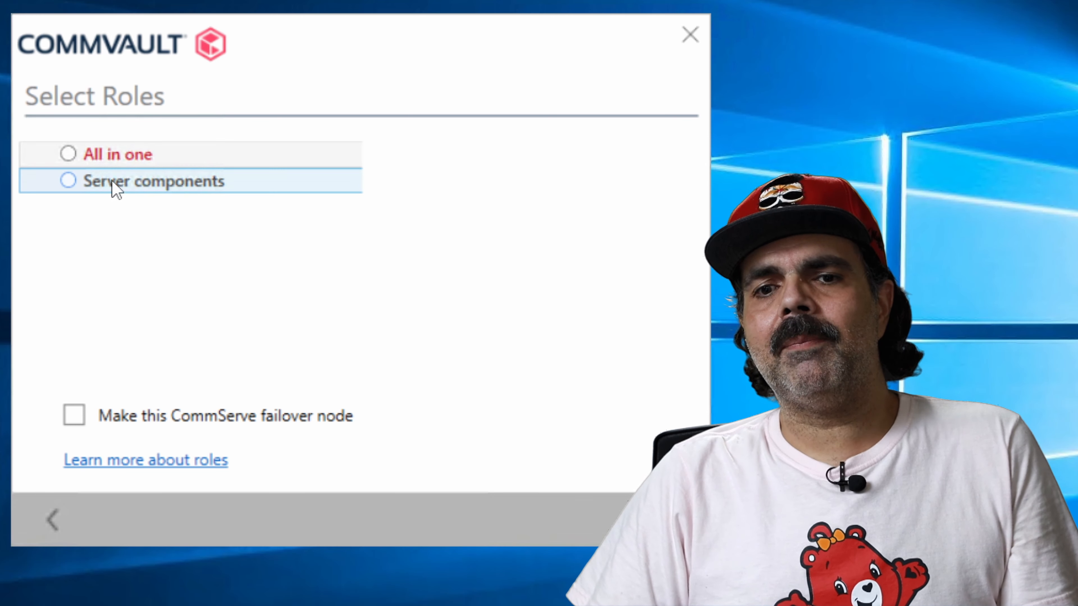
click(71, 158)
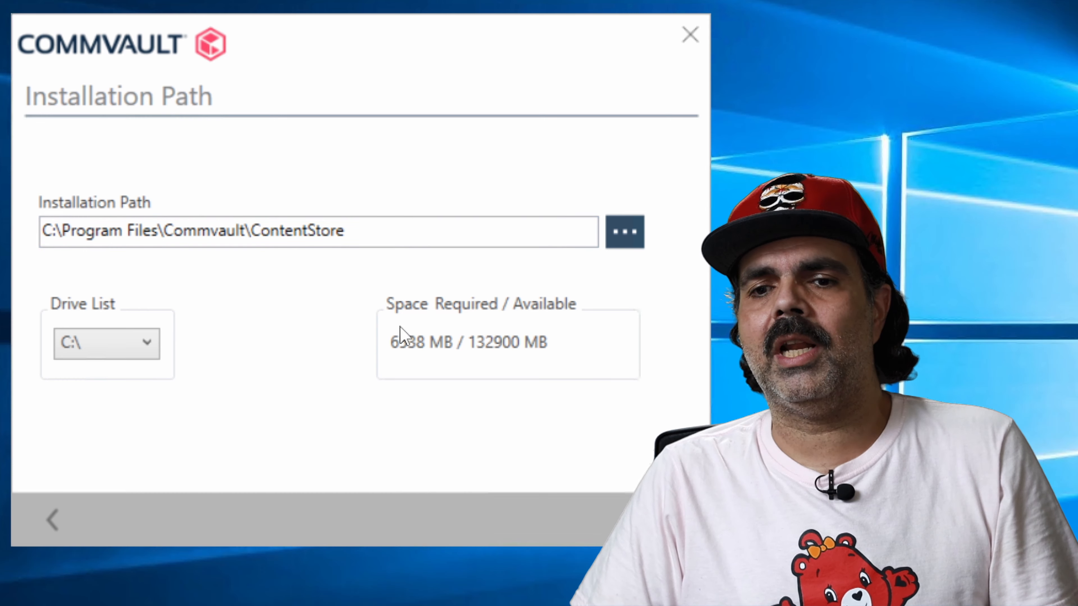
Keep the installation path on the C: drive and place the index cache on E:, proceeding despite the recommended free space
click(151, 351)
click(230, 406)
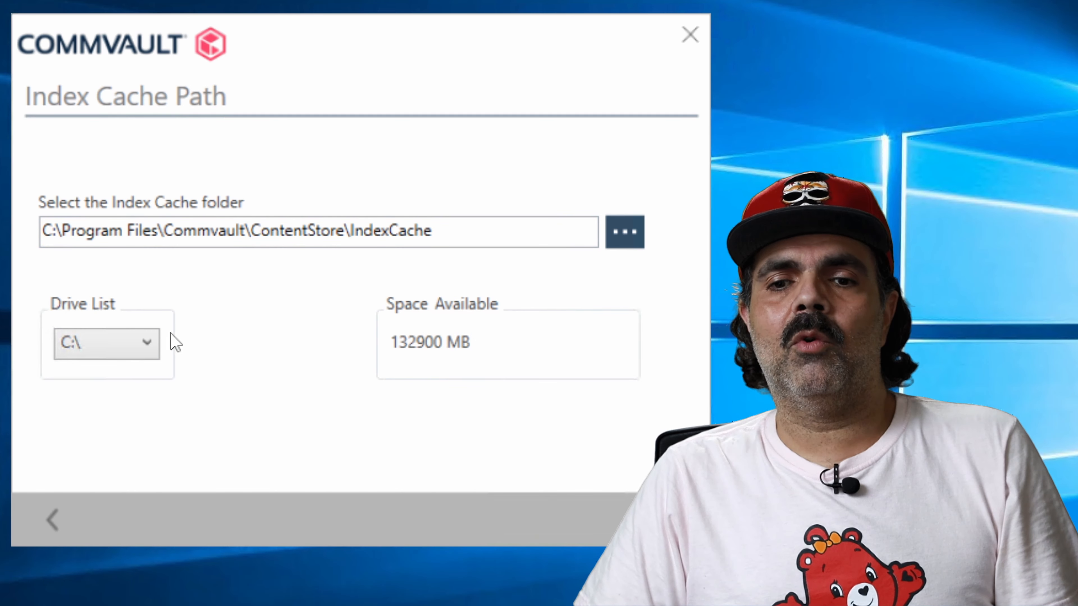
click(151, 348)
click(115, 409)
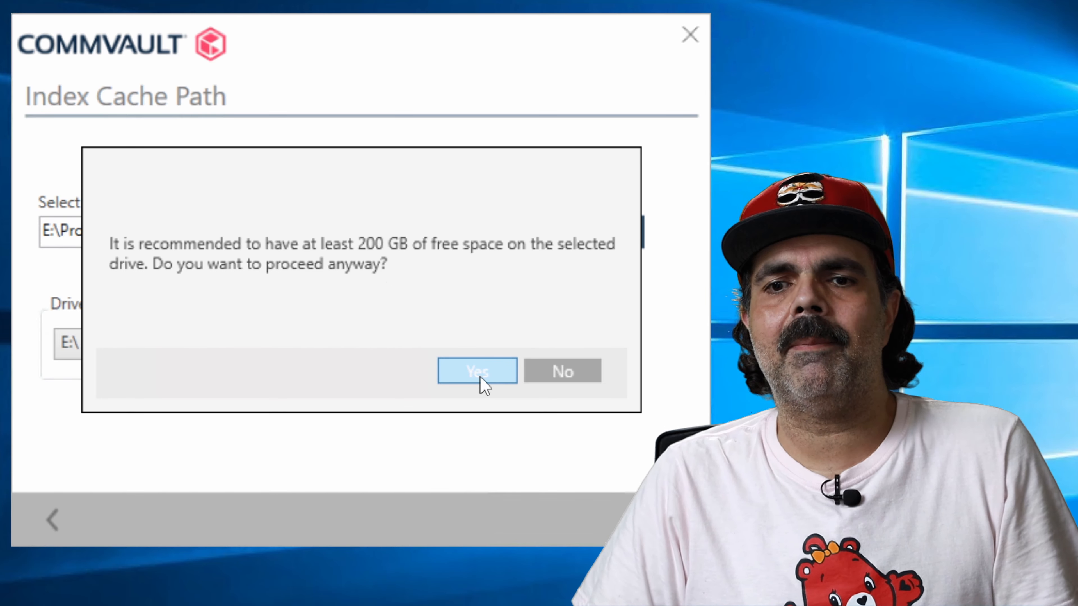
click(474, 380)
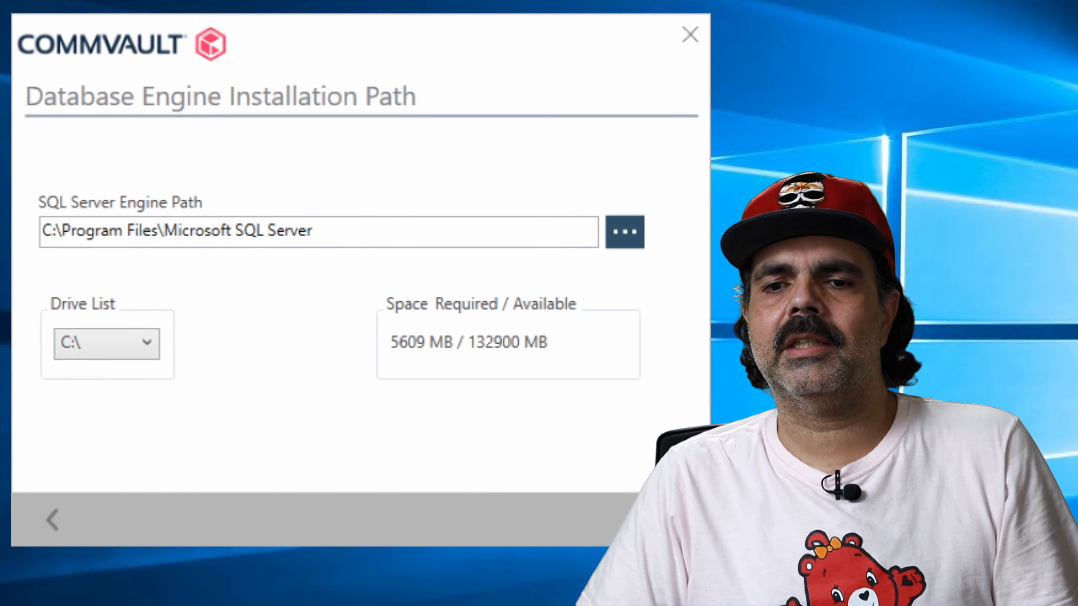
Keep the default SQL Server engine path and place the CommServe database on the E: drive
click(670, 521)
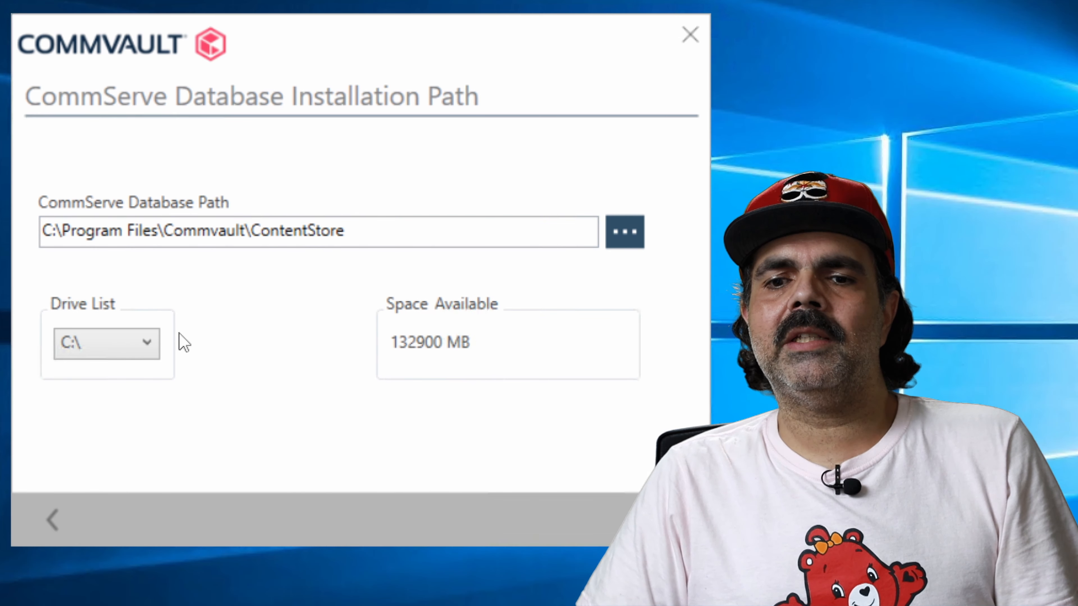
click(147, 344)
click(120, 403)
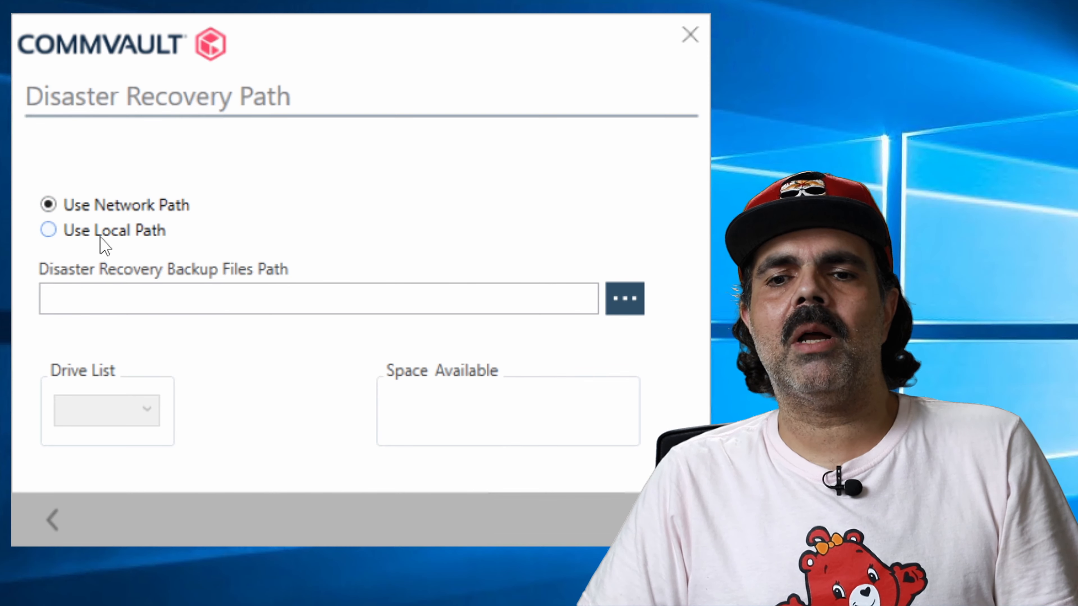
Use a local path on the E: drive for the disaster recovery backup files
click(71, 235)
click(106, 410)
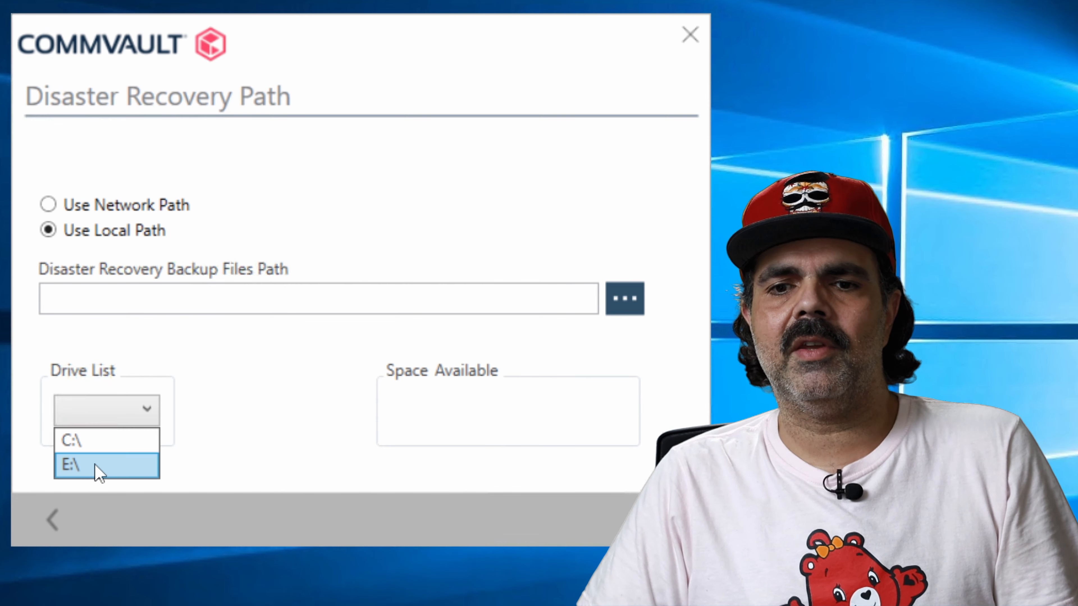
click(96, 468)
click(624, 298)
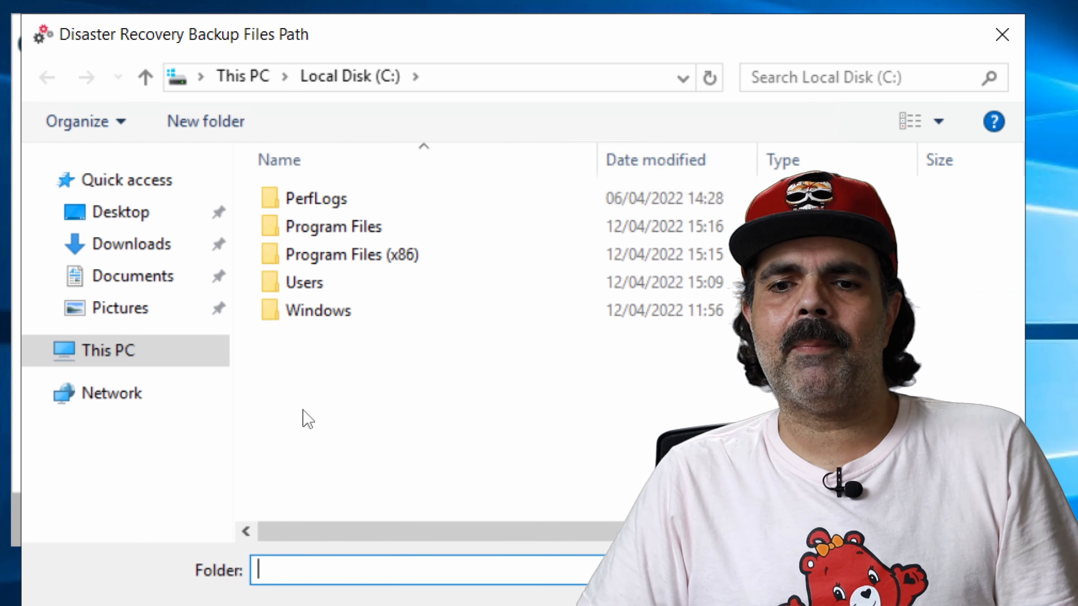
click(122, 401)
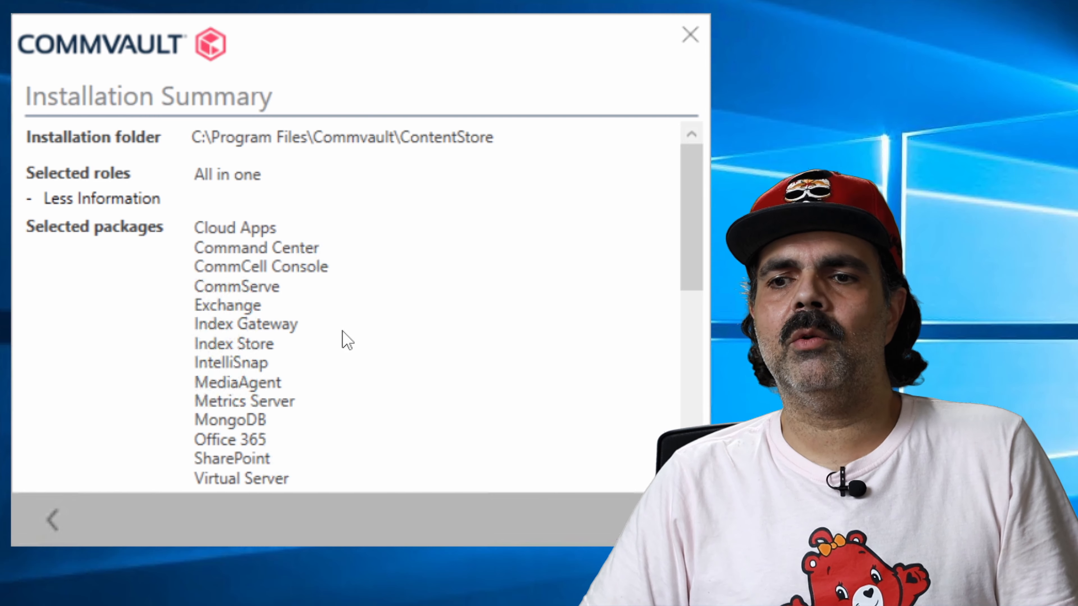
Review the installation folder, selected roles, packages and third party software in the Installation Summary
scroll(347, 340, down, 4)
scroll(347, 340, up, 4)
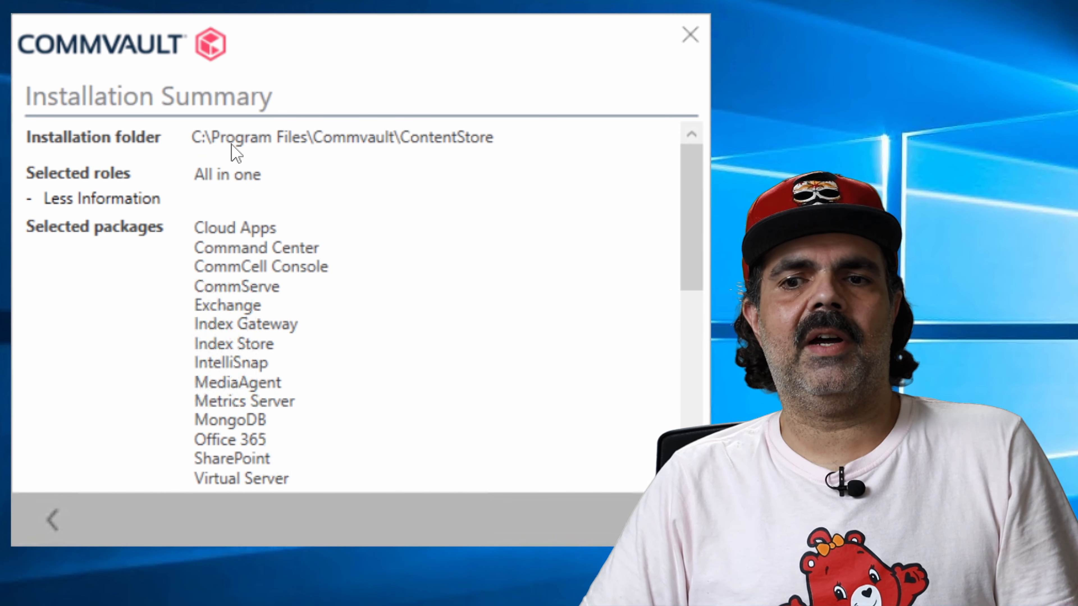
scroll(308, 297, down, 7)
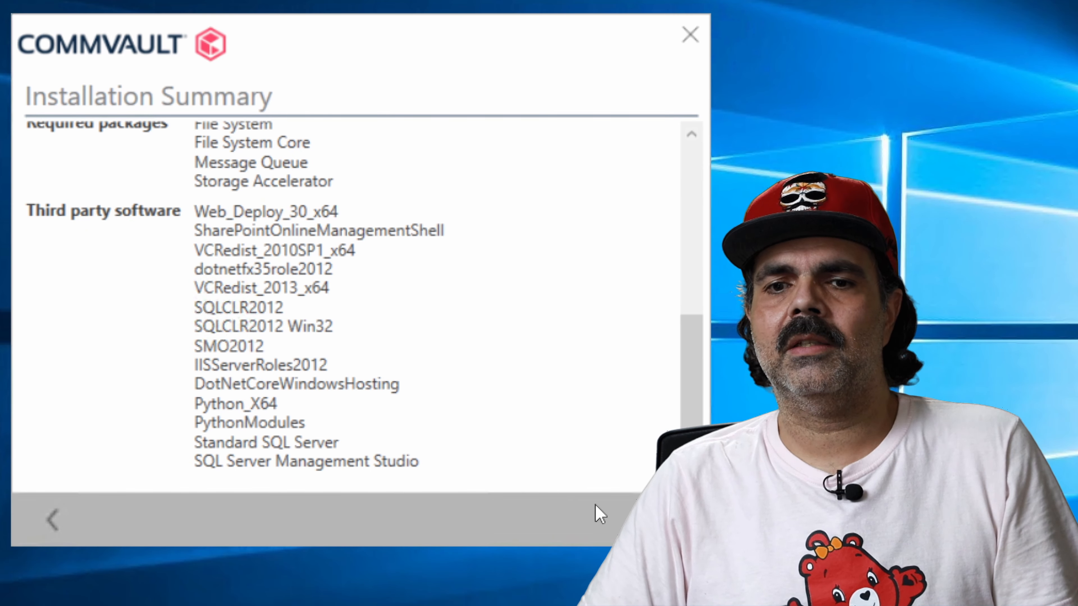
scroll(308, 357, up, 3)
scroll(249, 391, down, 3)
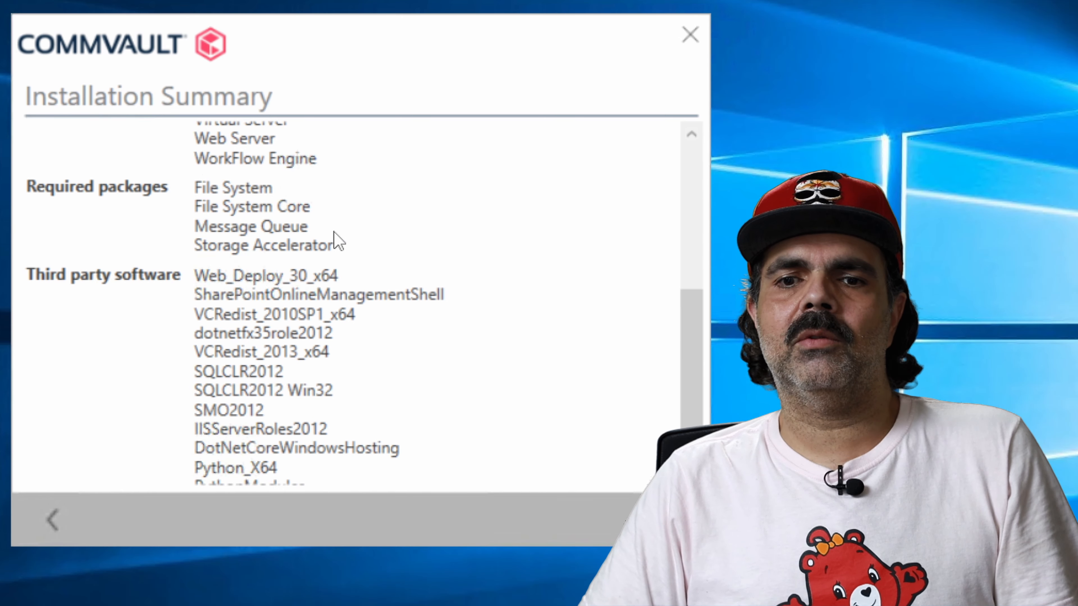
scroll(438, 417, down, 2)
scroll(437, 416, up, 6)
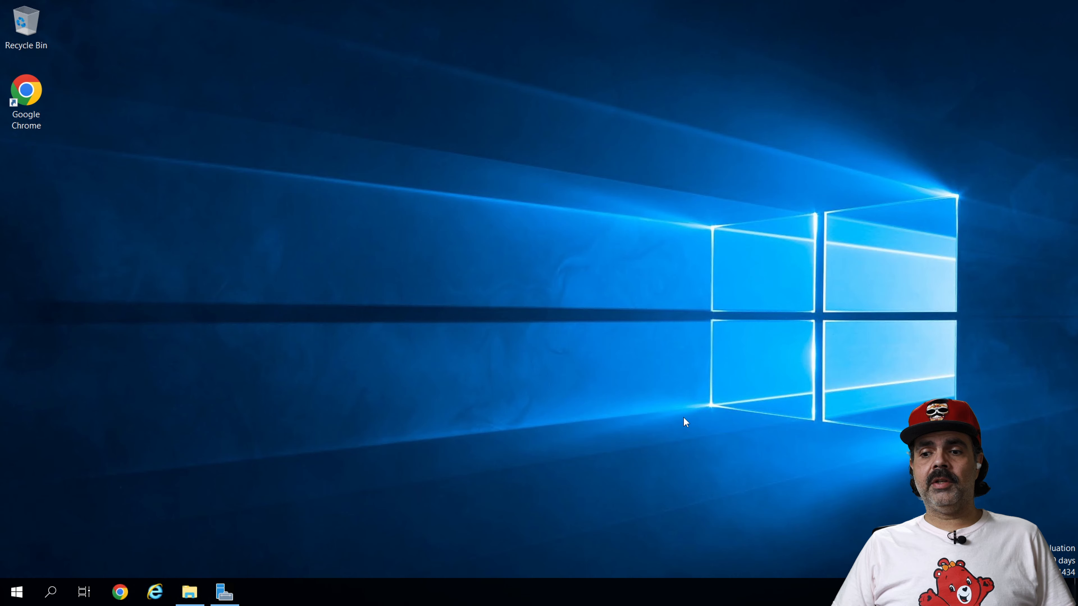
Switch to Chrome, open the Command Center page on bkpsrv01.pinetech.labs and proceed past the certificate warning
click(114, 588)
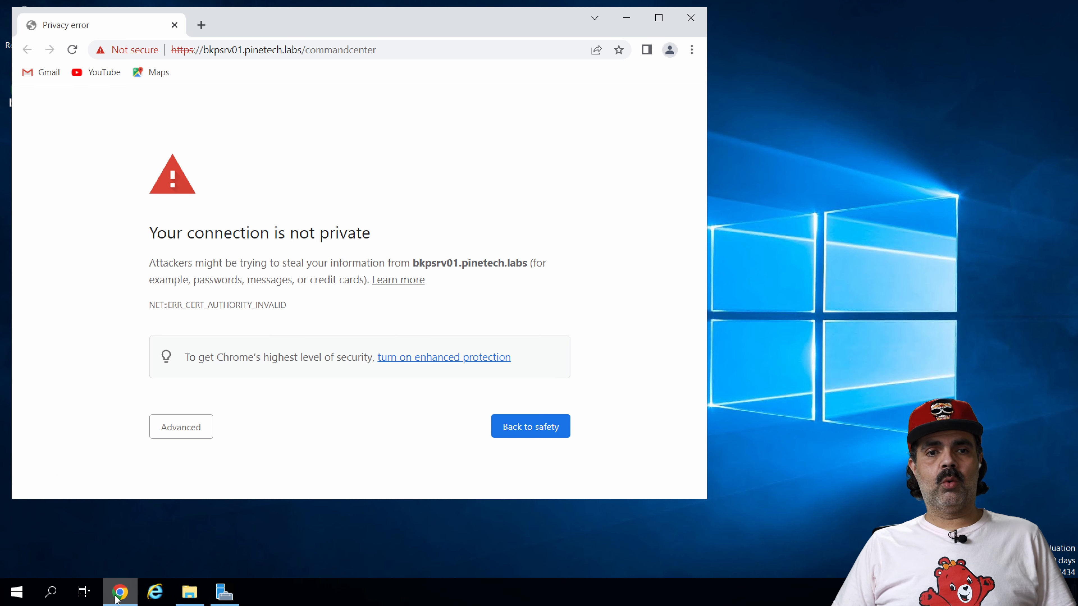
mouse_move(114, 584)
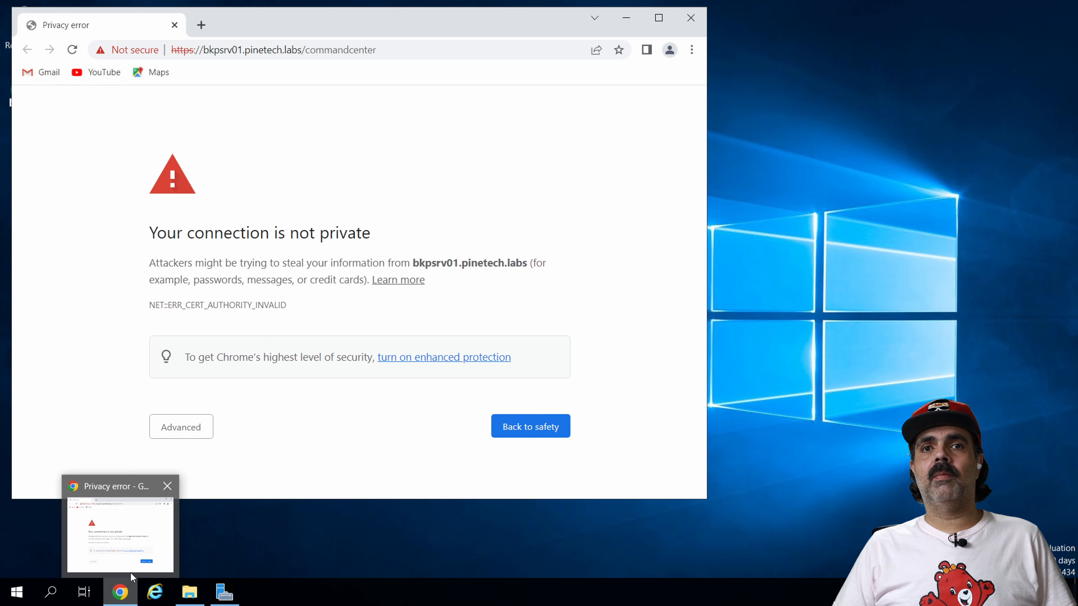
click(196, 434)
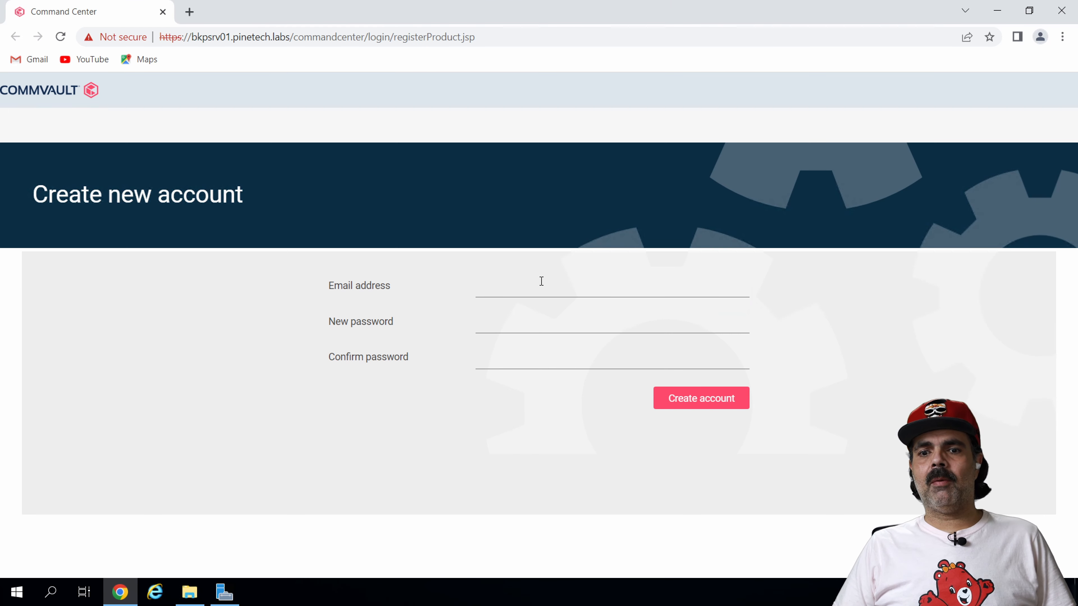
Create the Command Center account by entering the email address, the new password and its confirmation
click(525, 296)
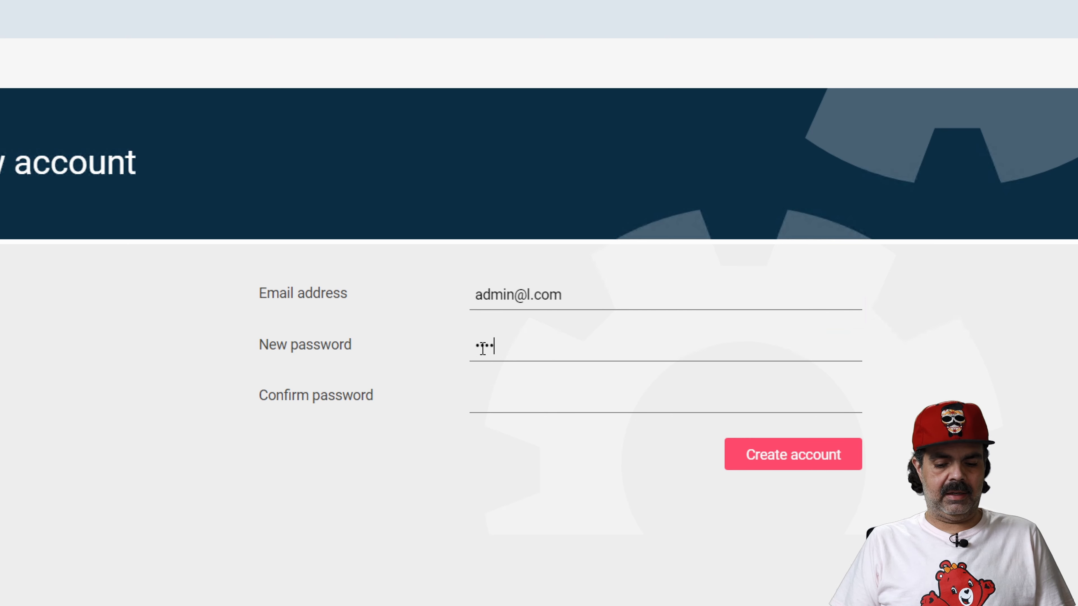
key(Tab)
text(••••••••)
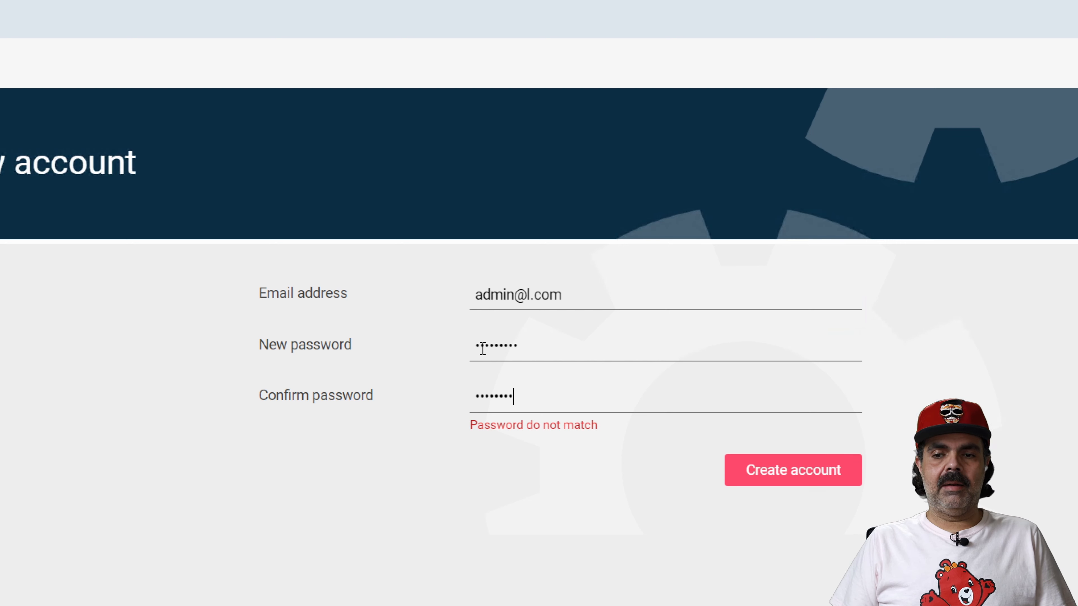
text(•)
click(802, 473)
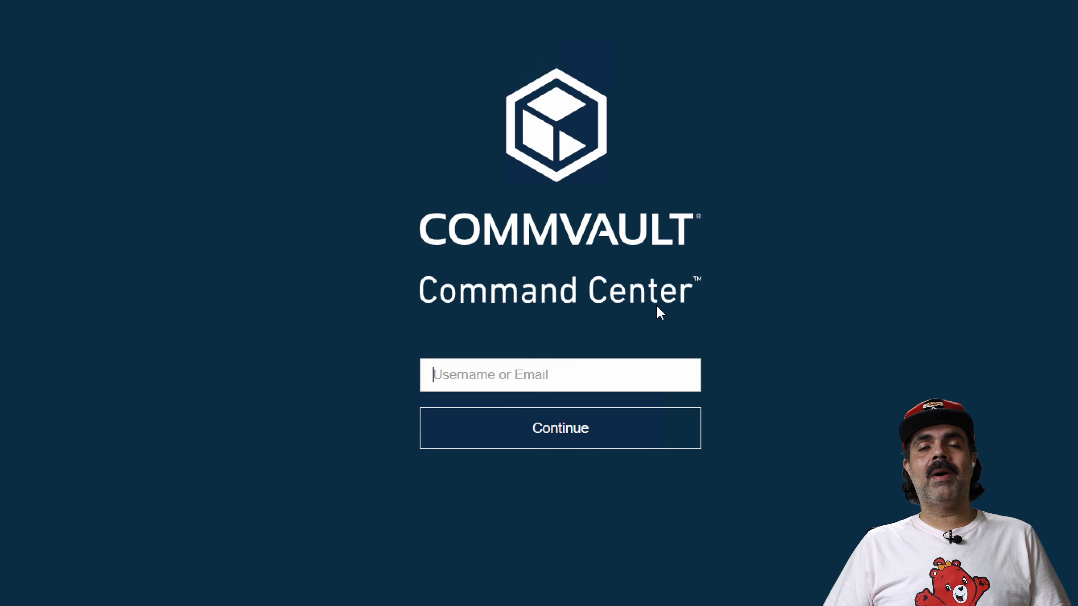
Sign in to Command Center as admin and dismiss the License and Registration notice
text(admi)
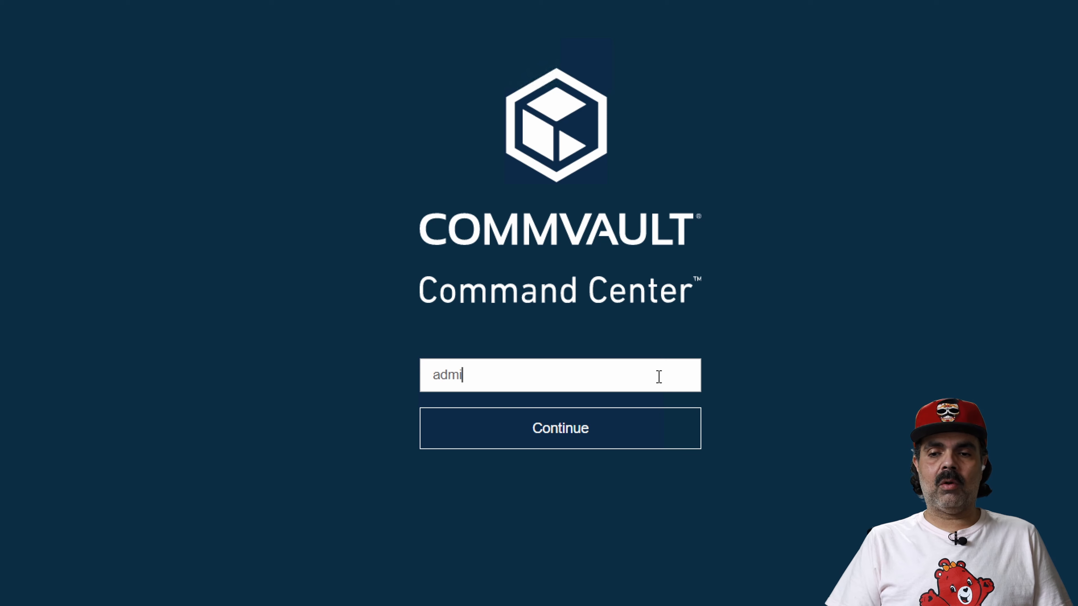
text(n)
key(Return)
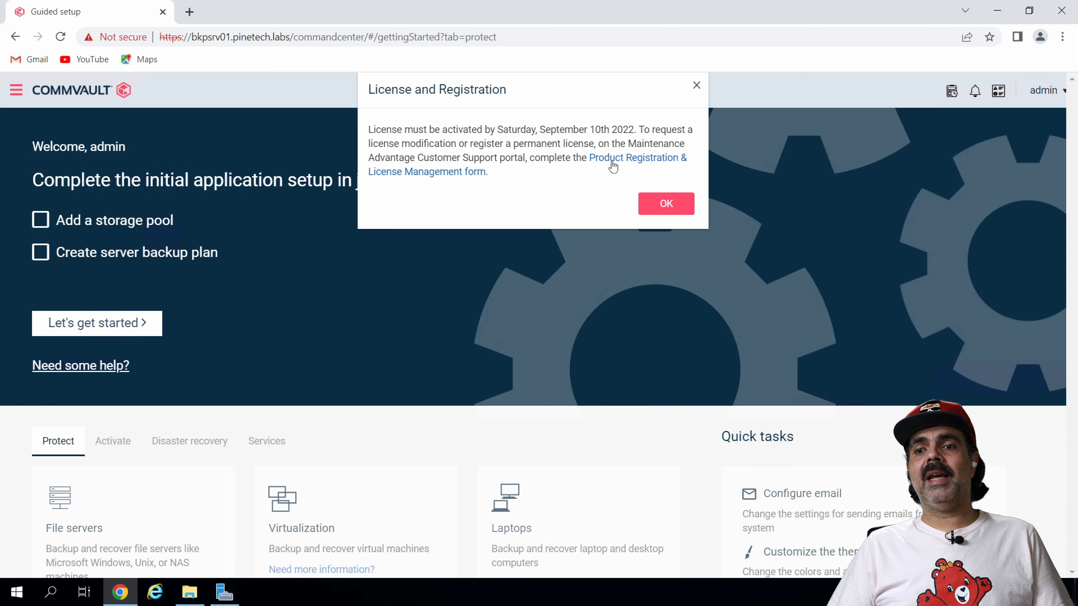
click(670, 208)
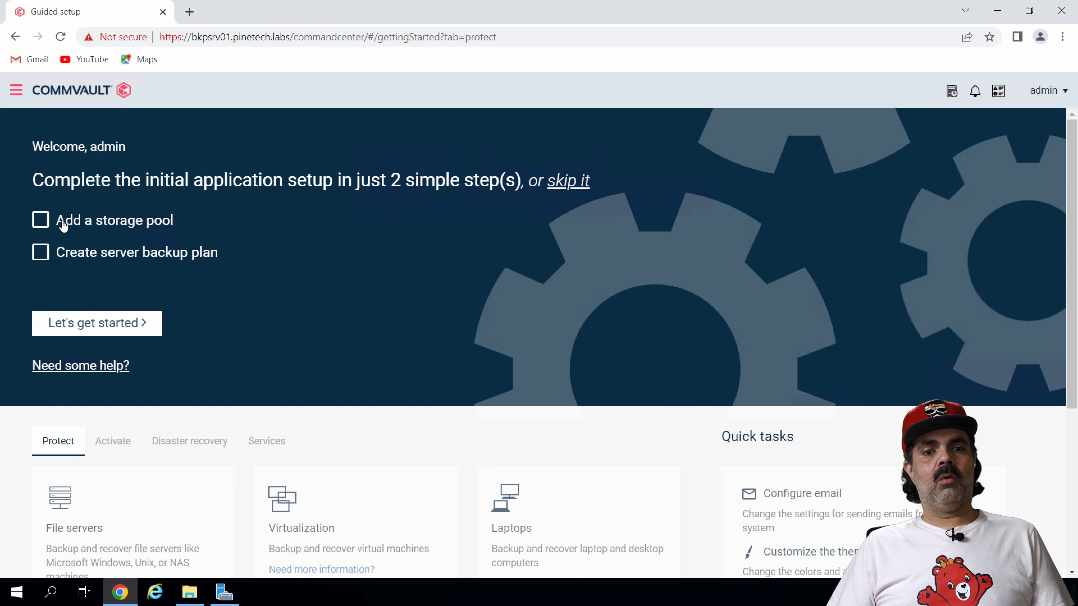
Start adding a storage pool of type Disk and keep bkpsrv01 as its MediaAgent
click(39, 223)
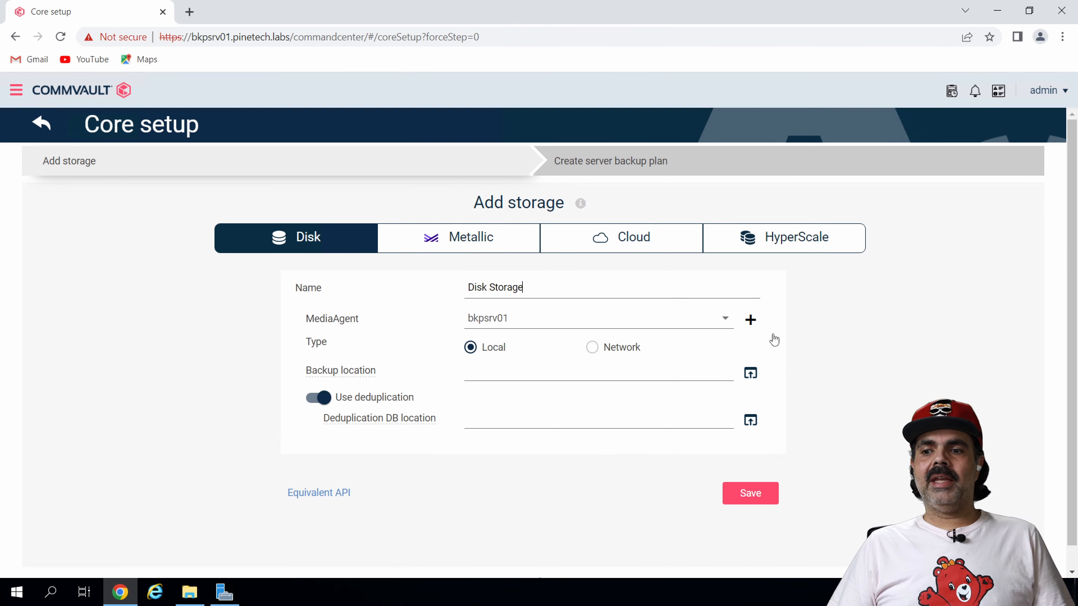
click(724, 319)
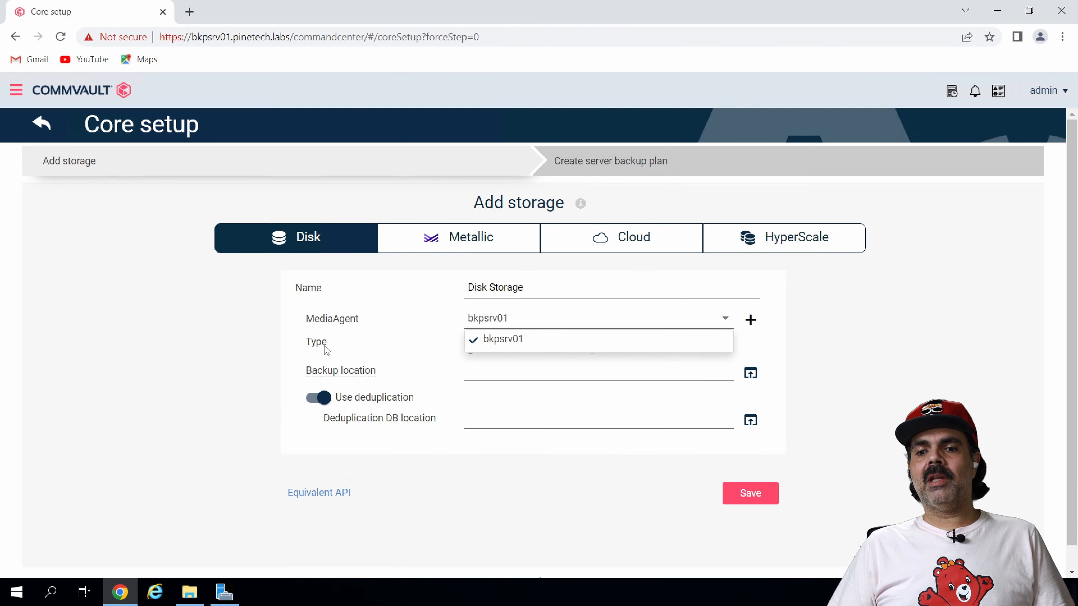
click(284, 357)
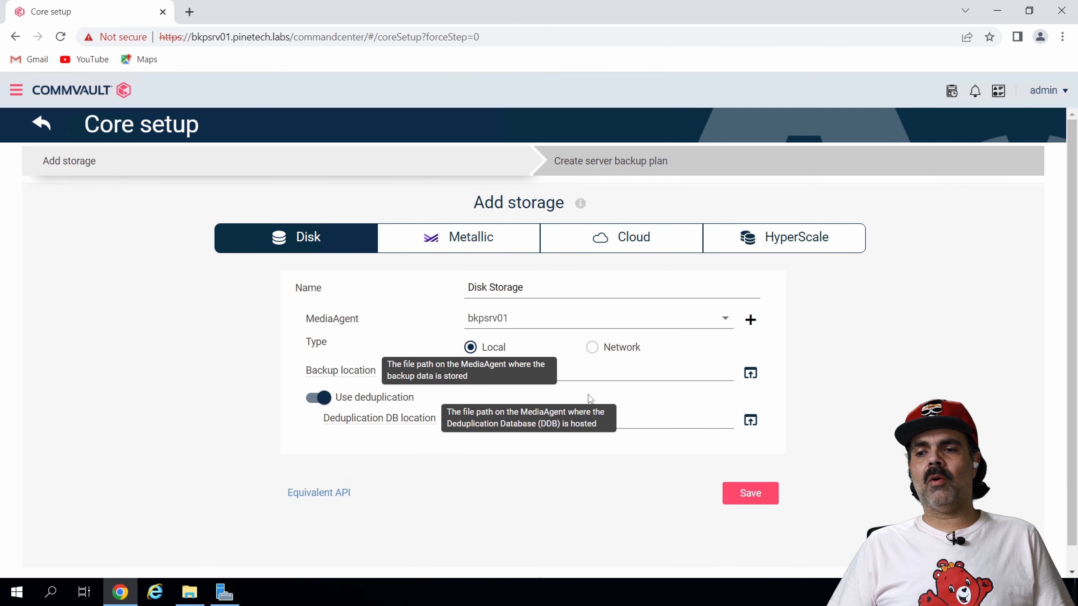
click(750, 320)
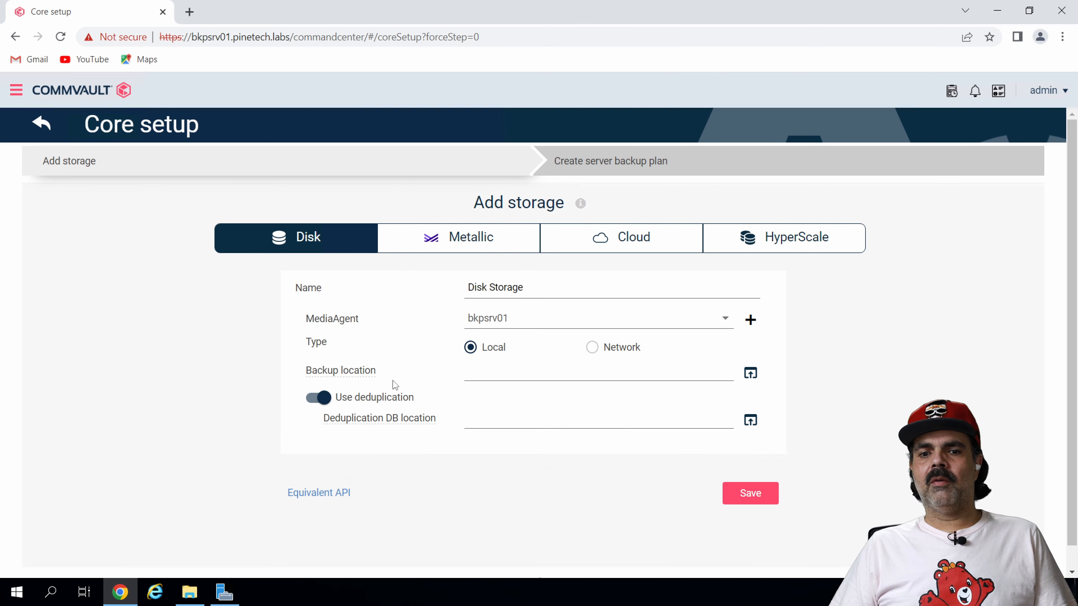
Create a CommVault folder on the BACKUP (E:) drive and select it as the backup location
click(750, 373)
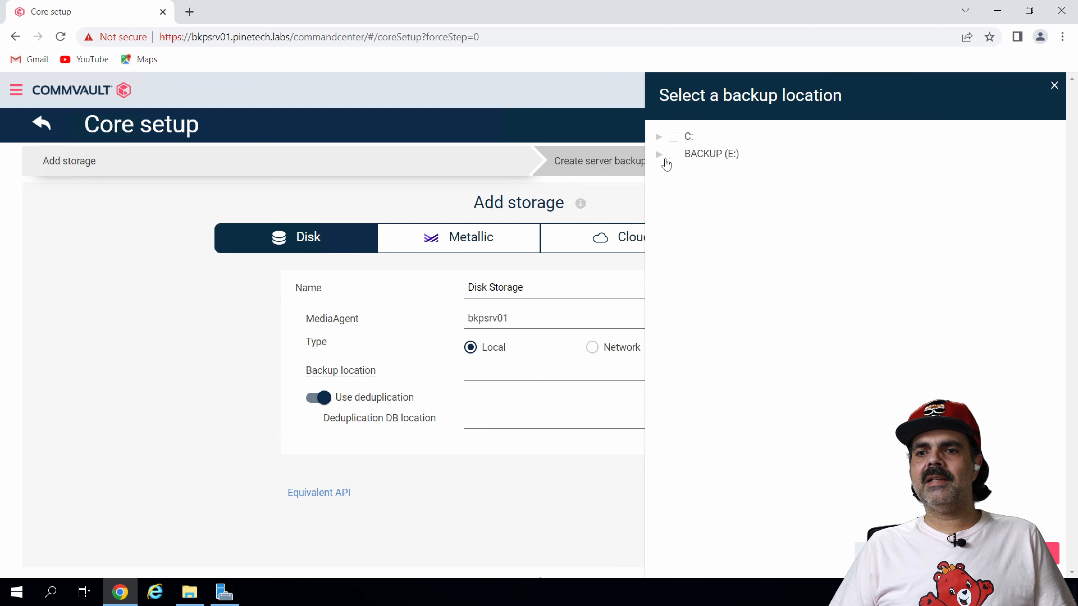
click(659, 155)
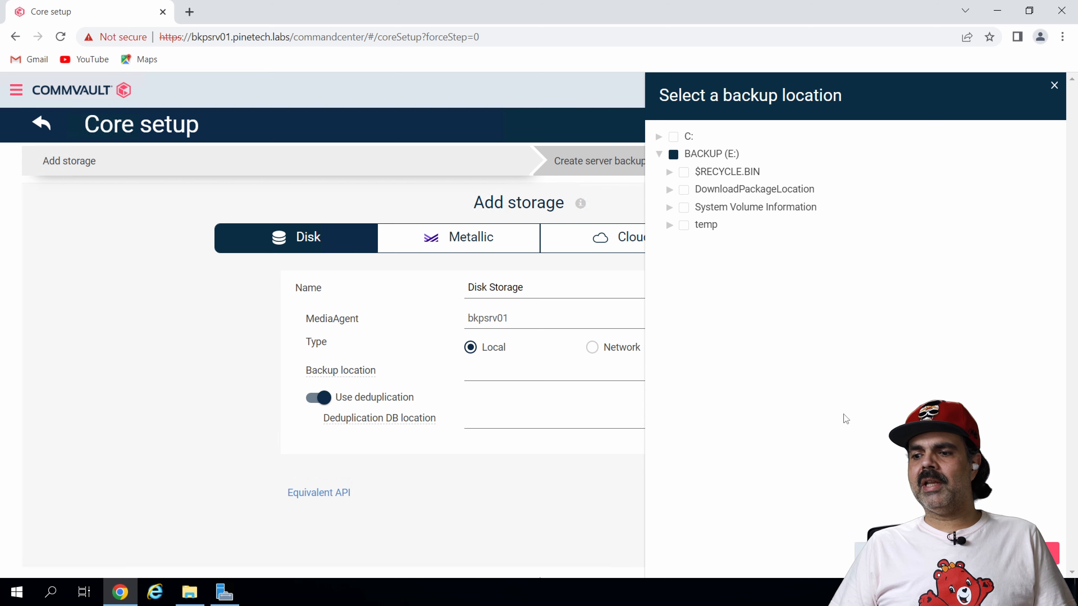
key(BackSpace)
key(BackSpace)
key(BackSpace)
key(BackSpace)
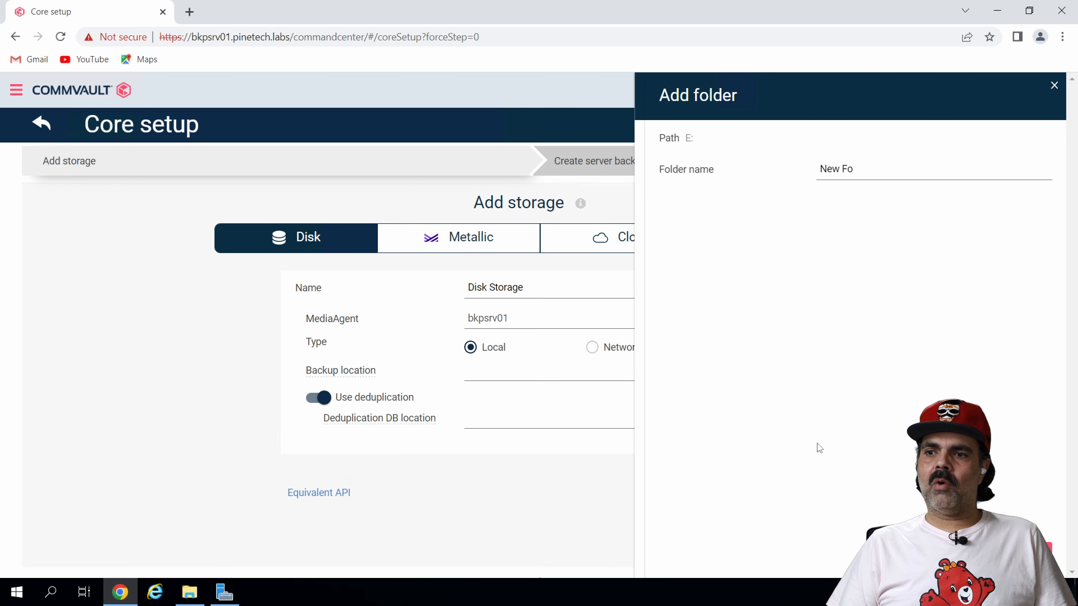
text(comm)
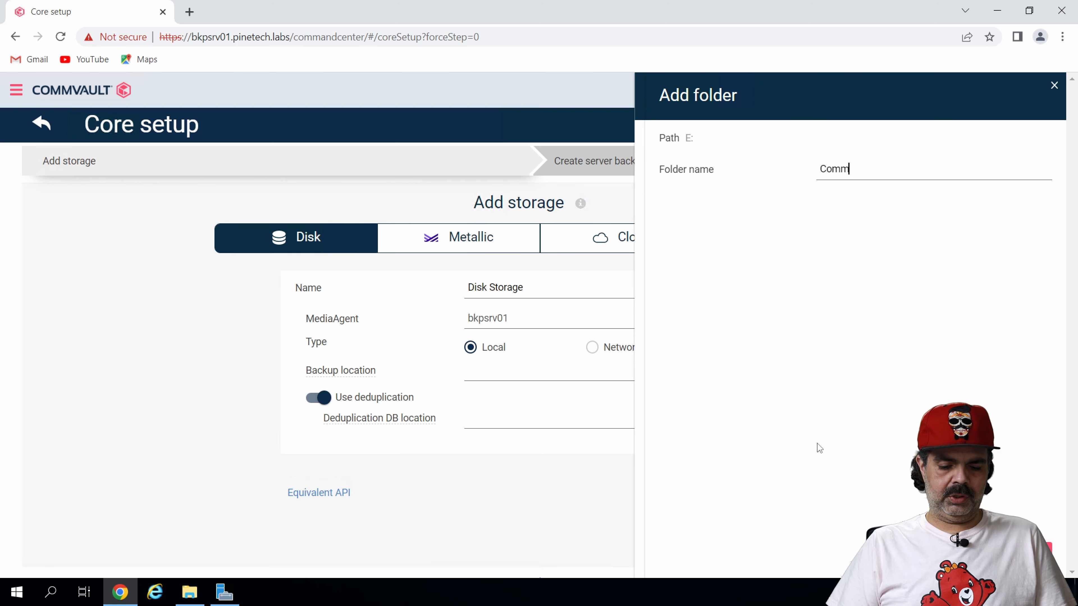
text(V)
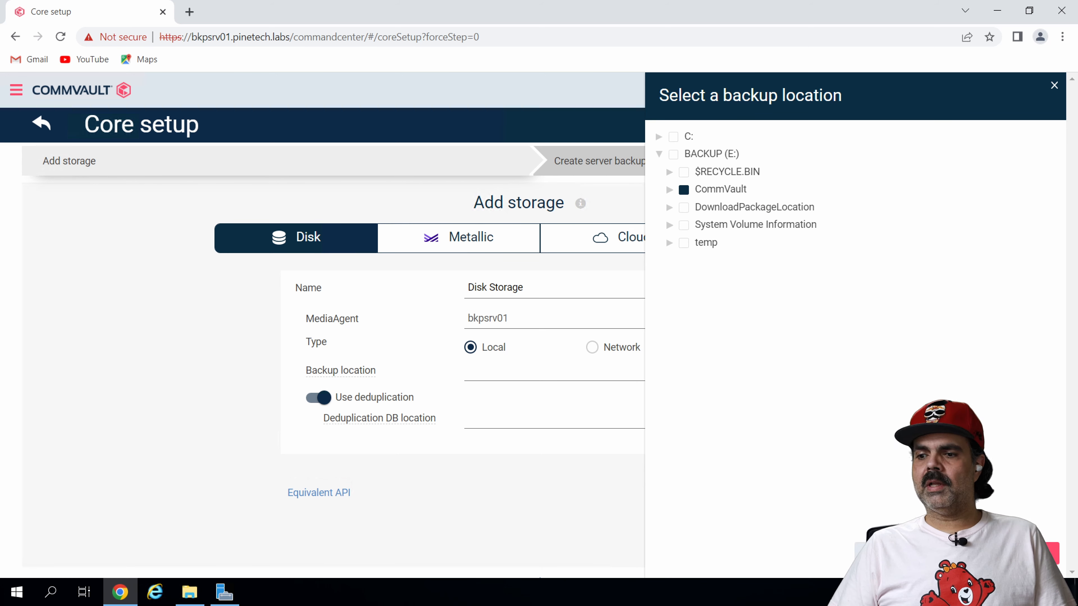
click(1027, 553)
Create a DDDB folder on the BACKUP (E:) drive and use it as the deduplication DB location
mouse_move(343, 415)
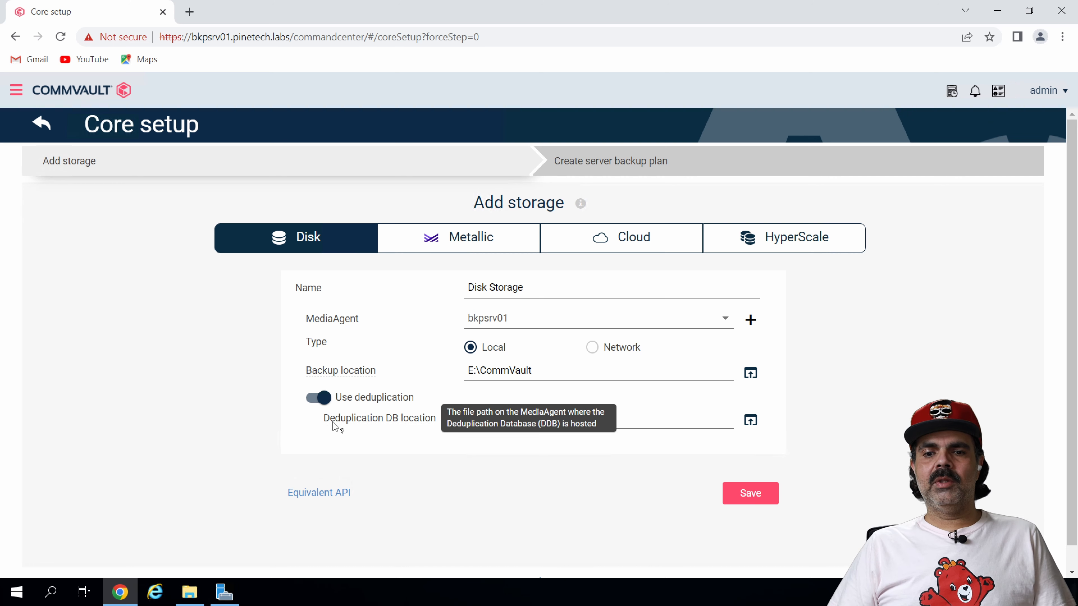
click(750, 423)
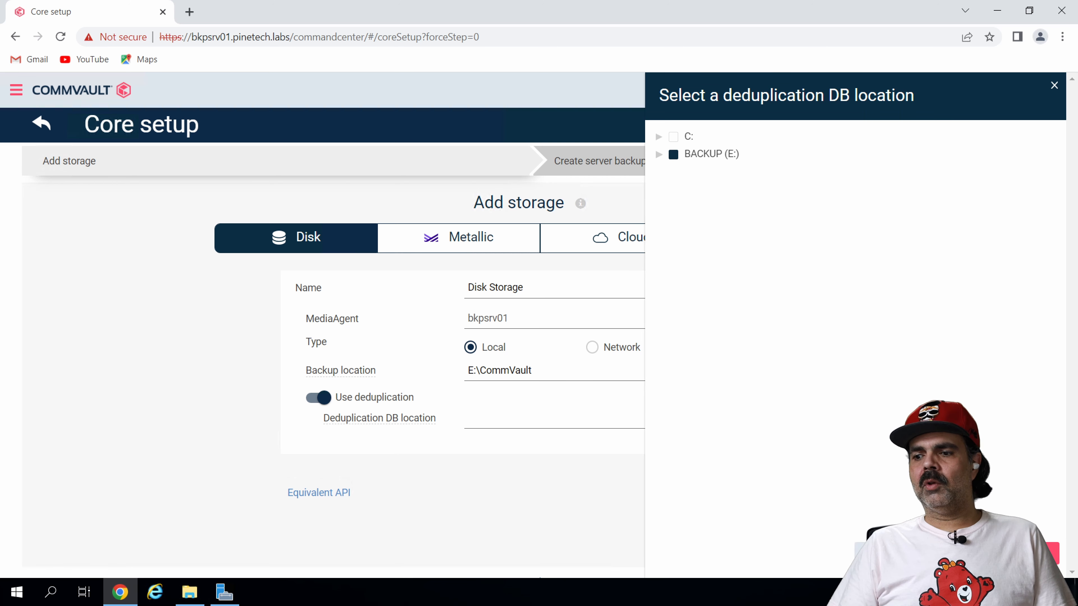
click(885, 553)
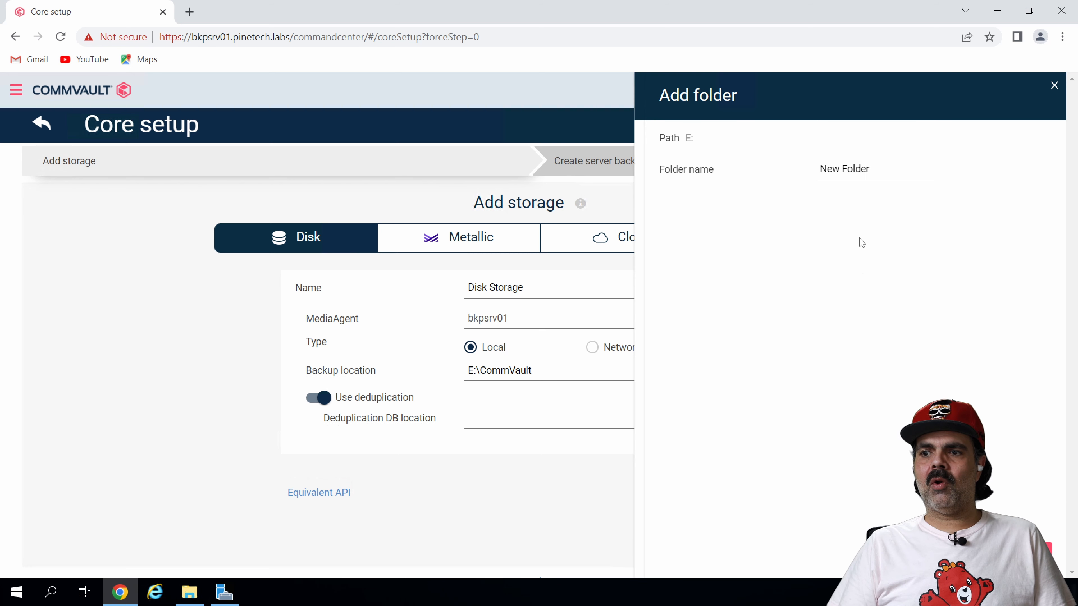
drag(857, 170, 738, 171)
text(DDDB)
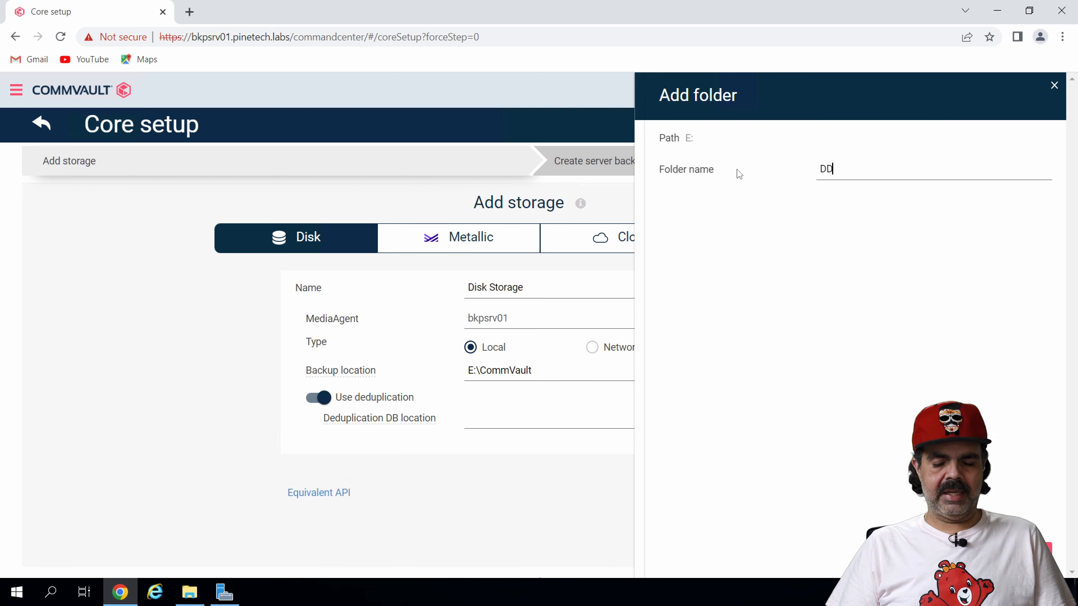
key(Return)
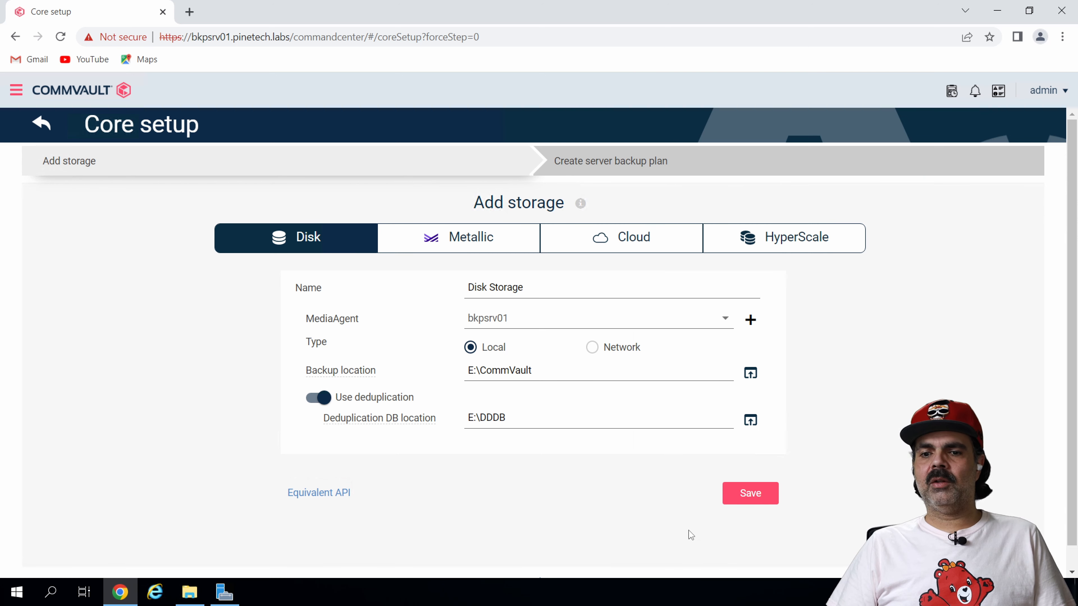
Save the disk storage pool, then complete the core setup with the default server backup plan on Disk Storage
click(748, 500)
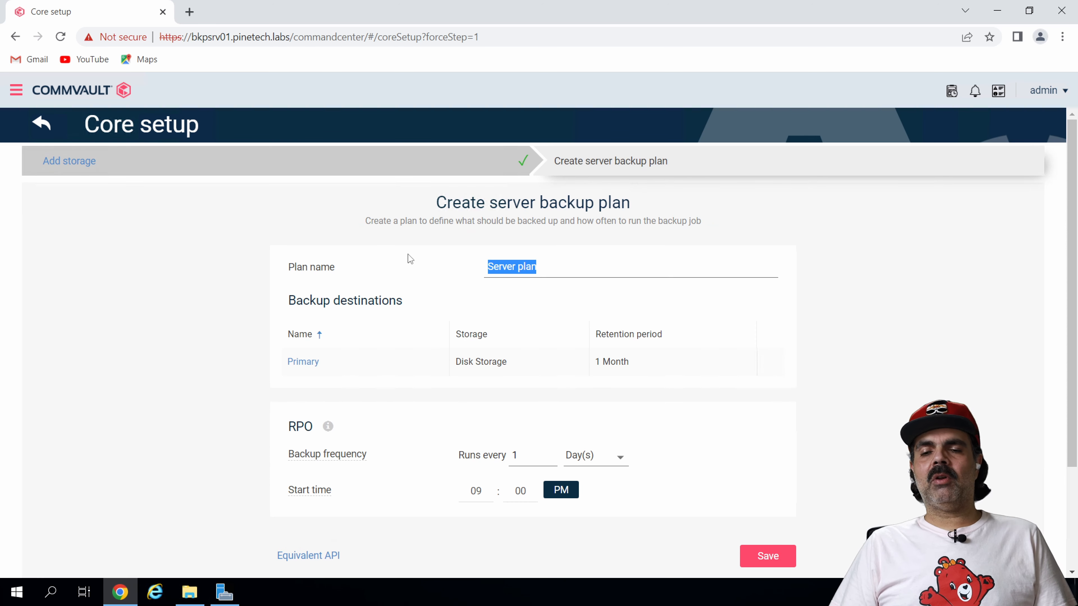
scroll(421, 362, down, 2)
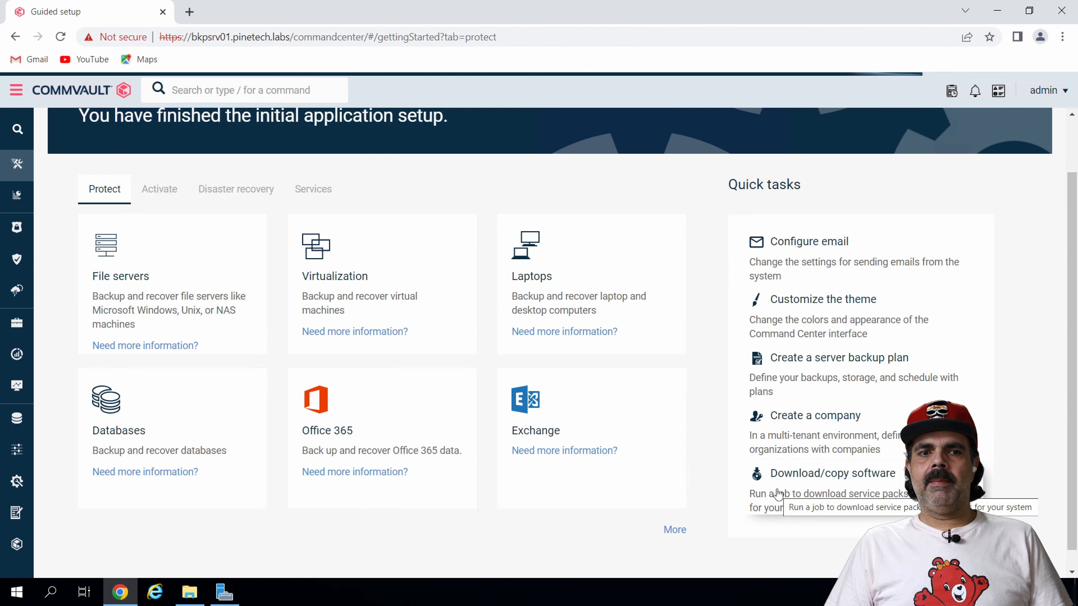
scroll(114, 224, up, 2)
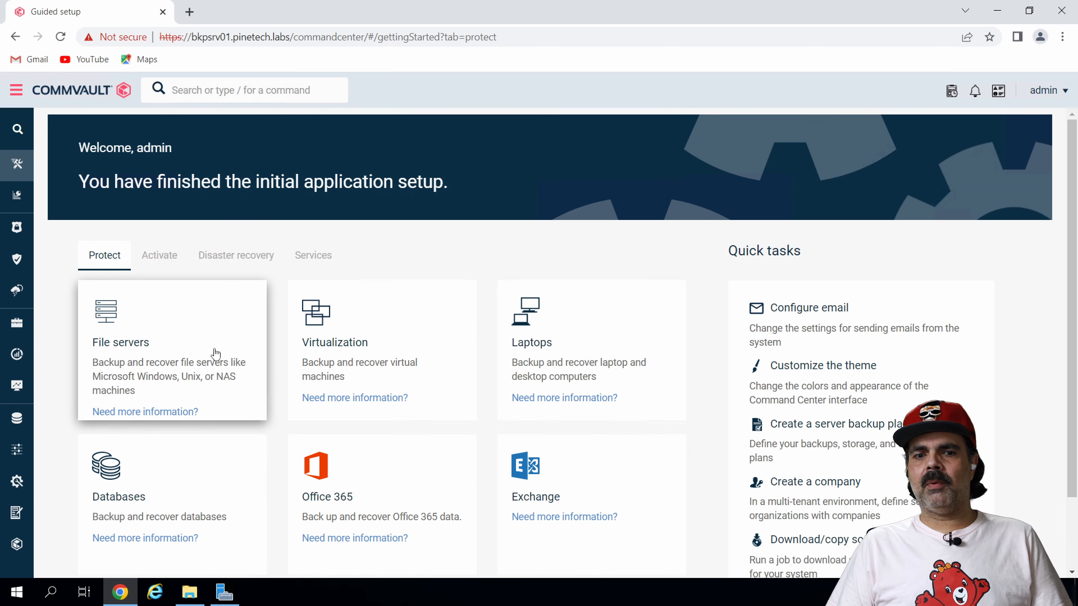
scroll(615, 368, down, 2)
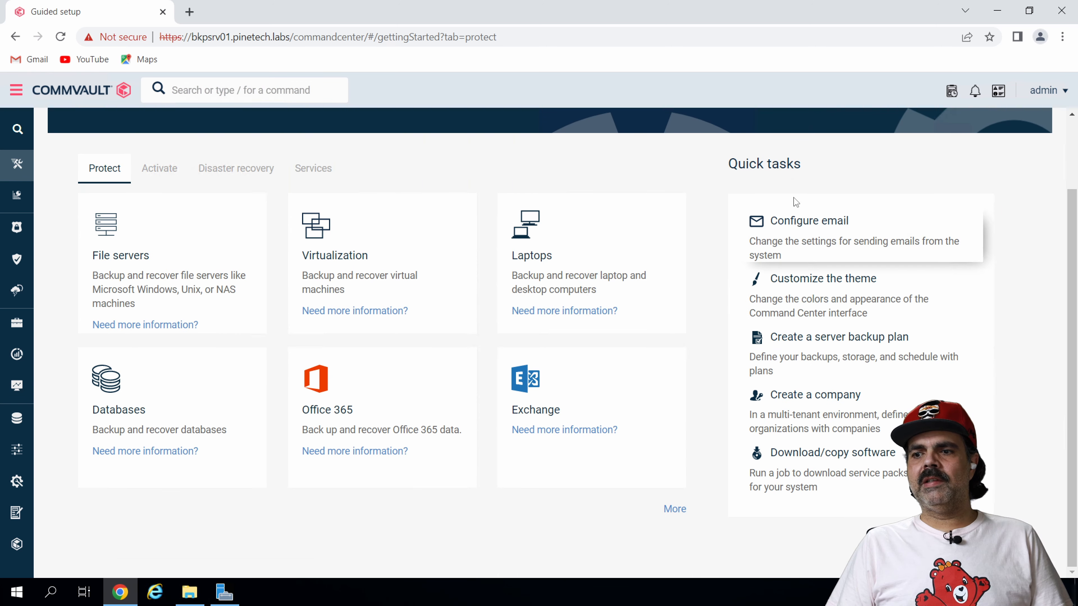
Open the Overview Dashboard and examine the workload types listed under Protect in the navigation
click(15, 201)
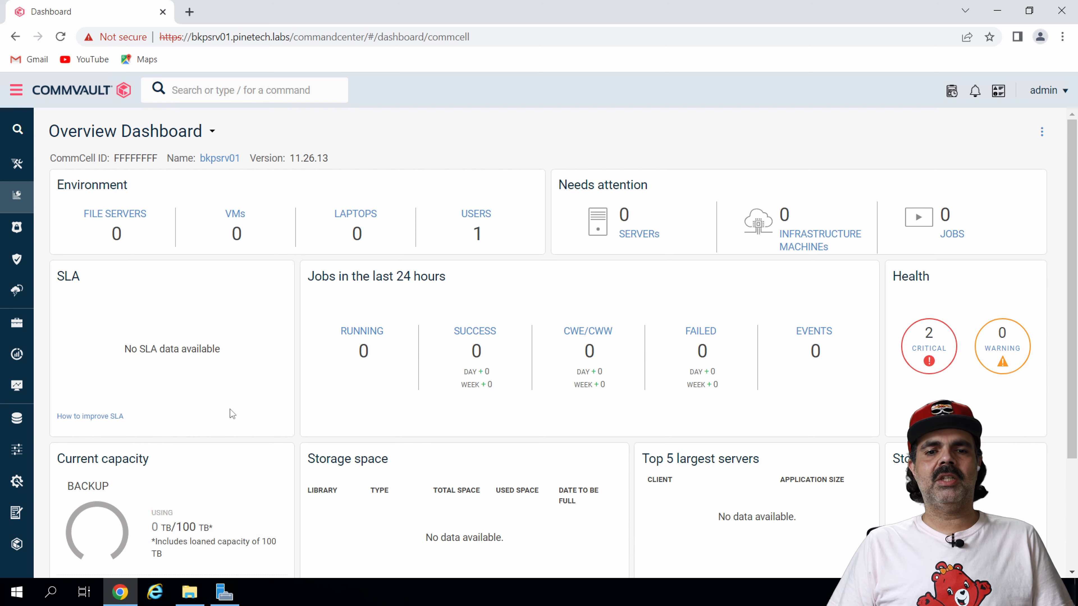
scroll(621, 363, down, 1)
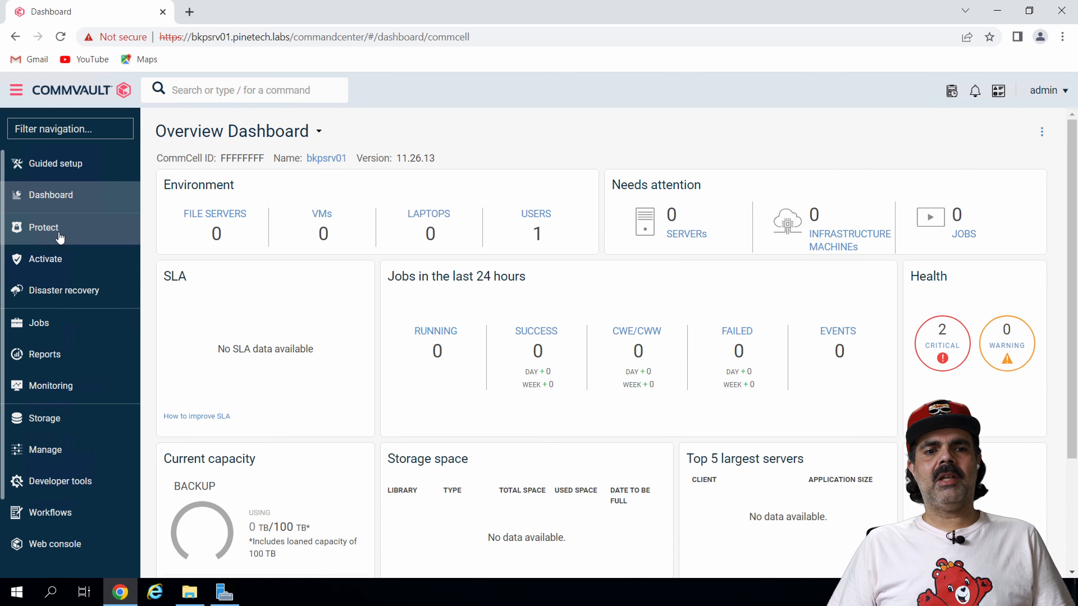
click(61, 238)
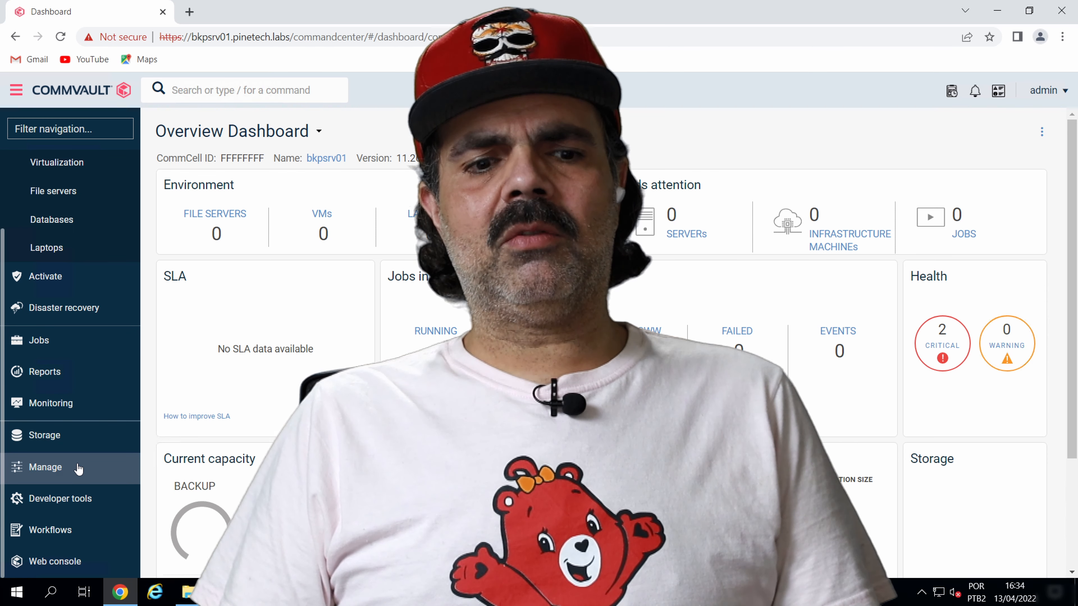
scroll(78, 470, up, 2)
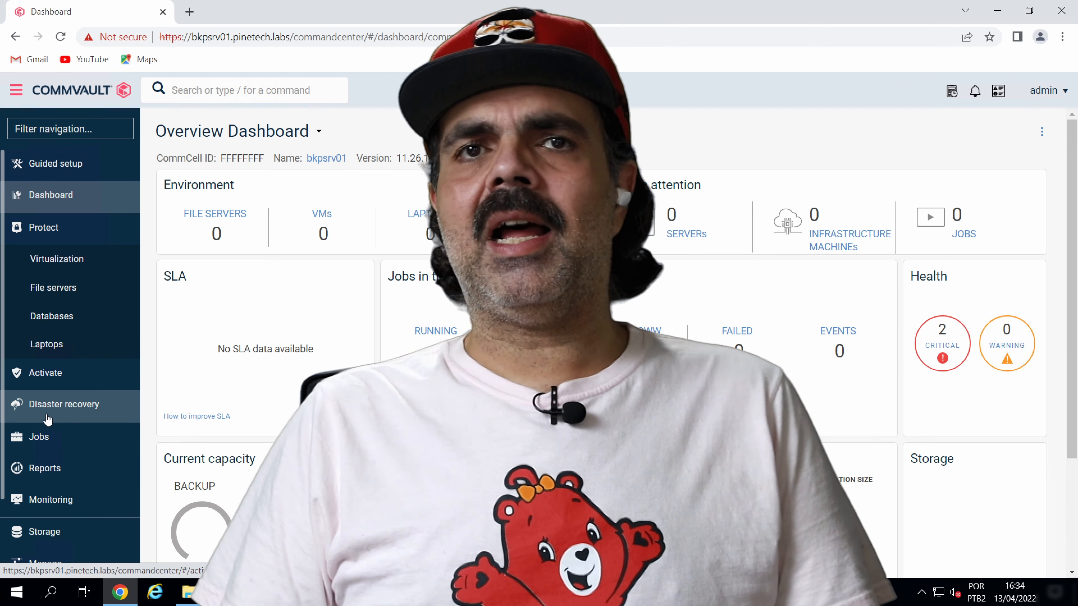
click(69, 229)
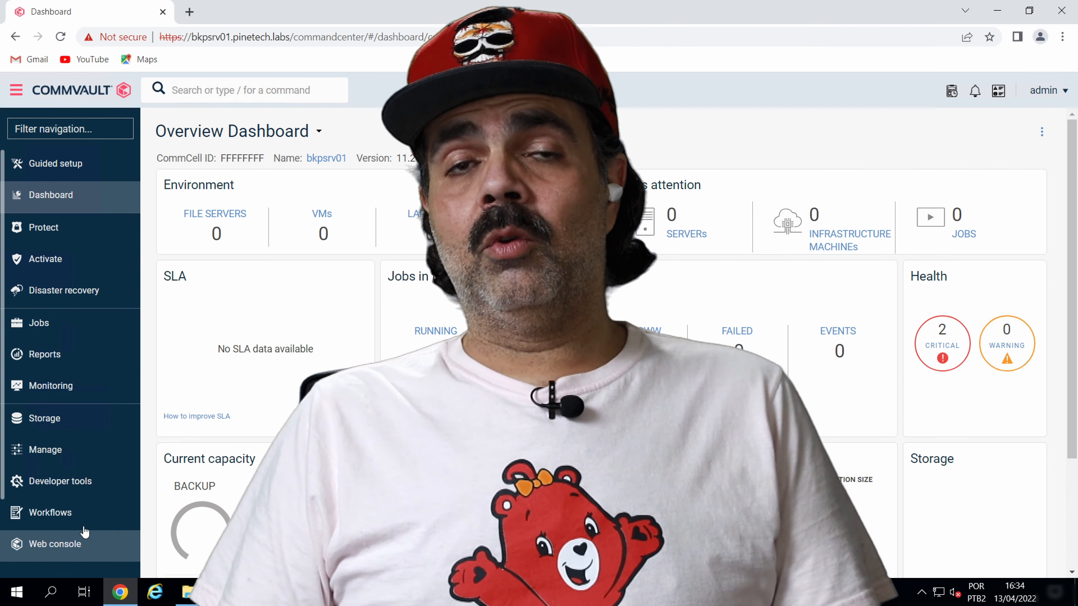